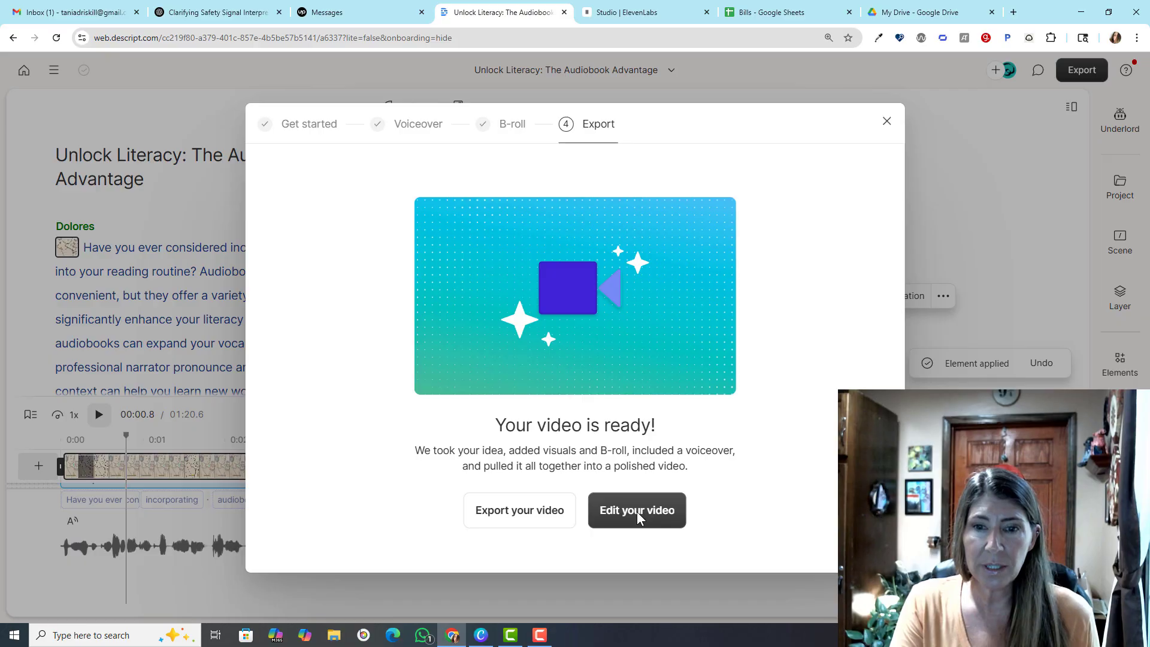
Open the generated audiobook video for editing and preview its opening seconds
left_click(638, 512)
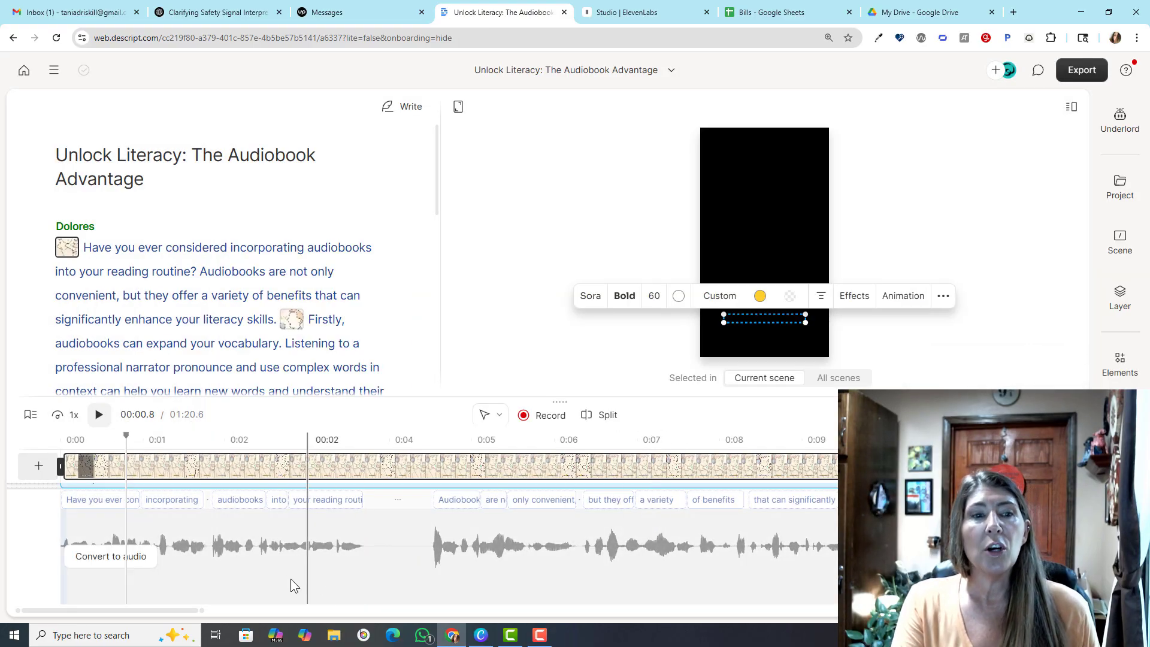
left_click(99, 415)
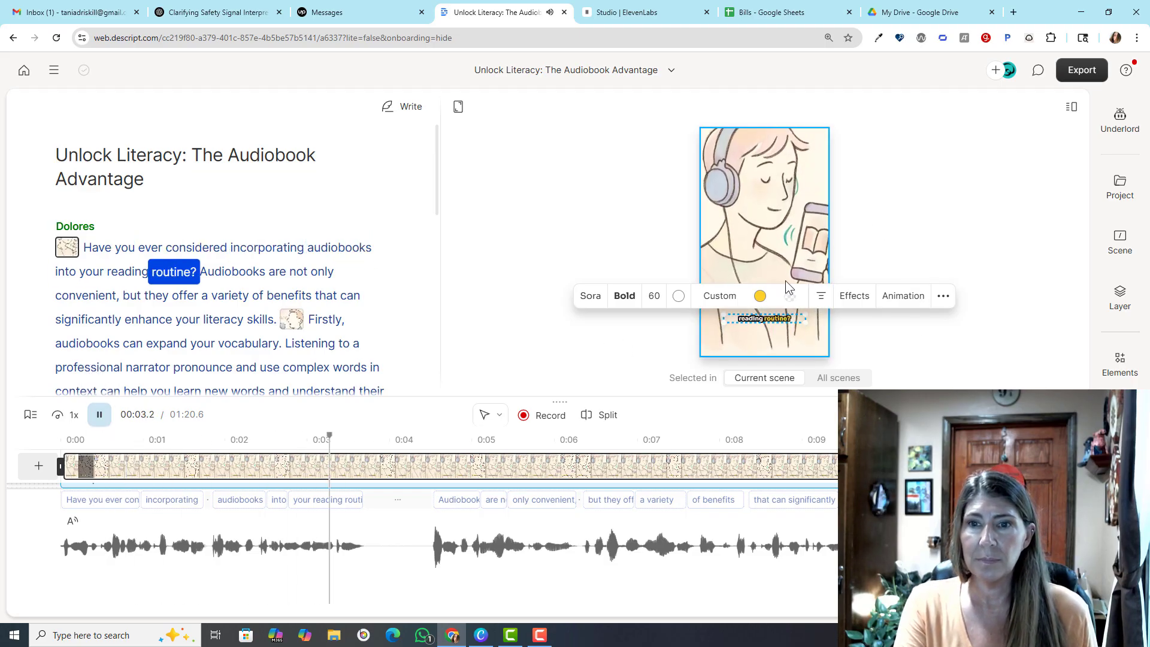
key("space")
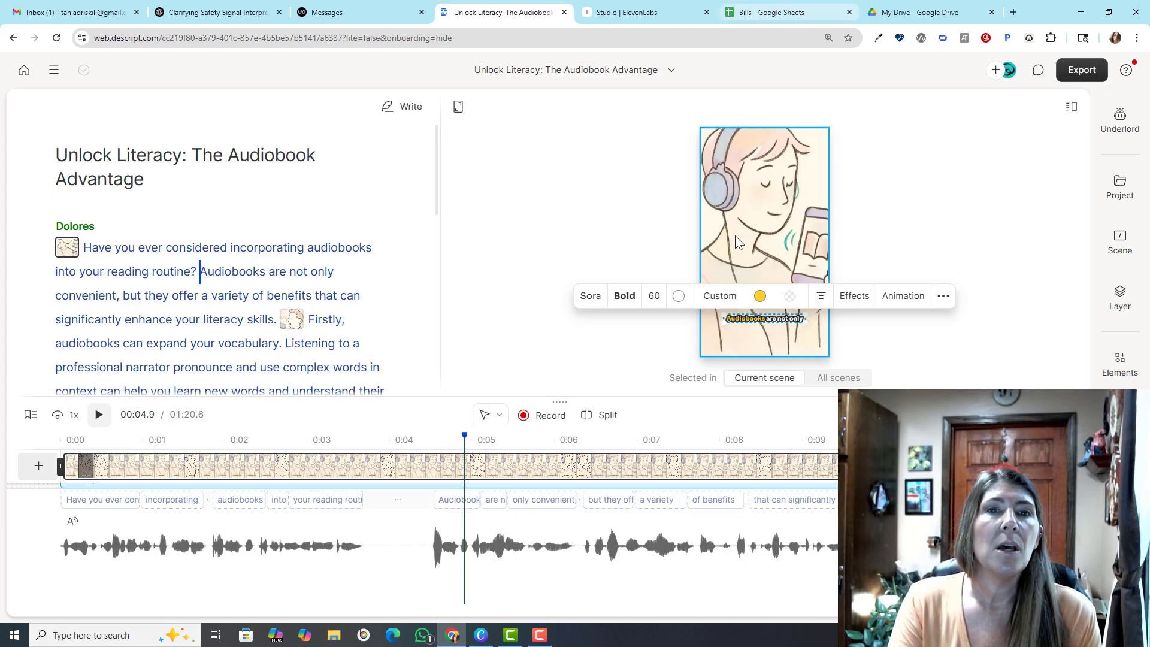
Translate the project's transcript and captions into Spanish without dubbing, using Underlord's Translate feature
left_click(1123, 122)
scroll(998, 189, "down", 5)
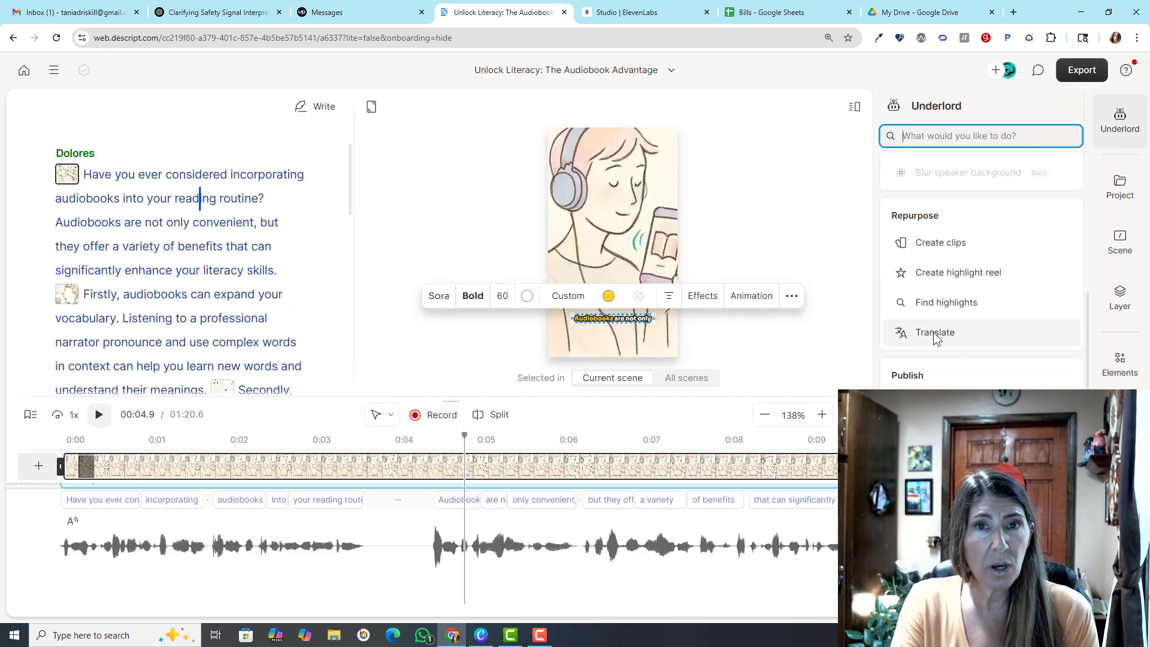
mouse_move(936, 337)
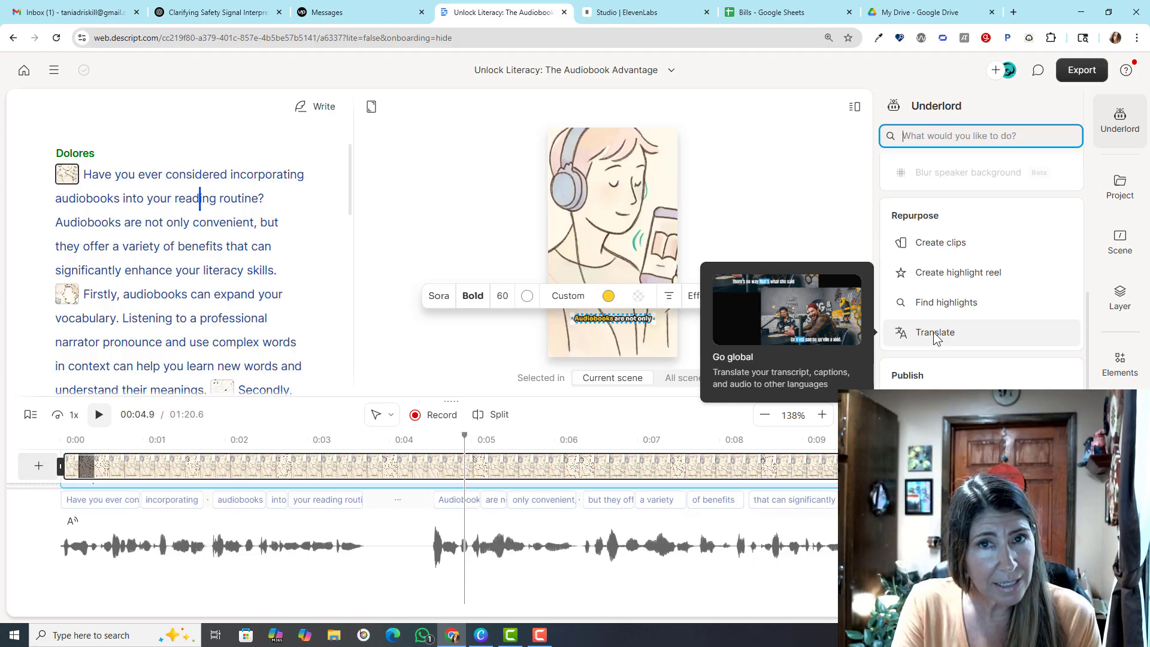
left_click(936, 333)
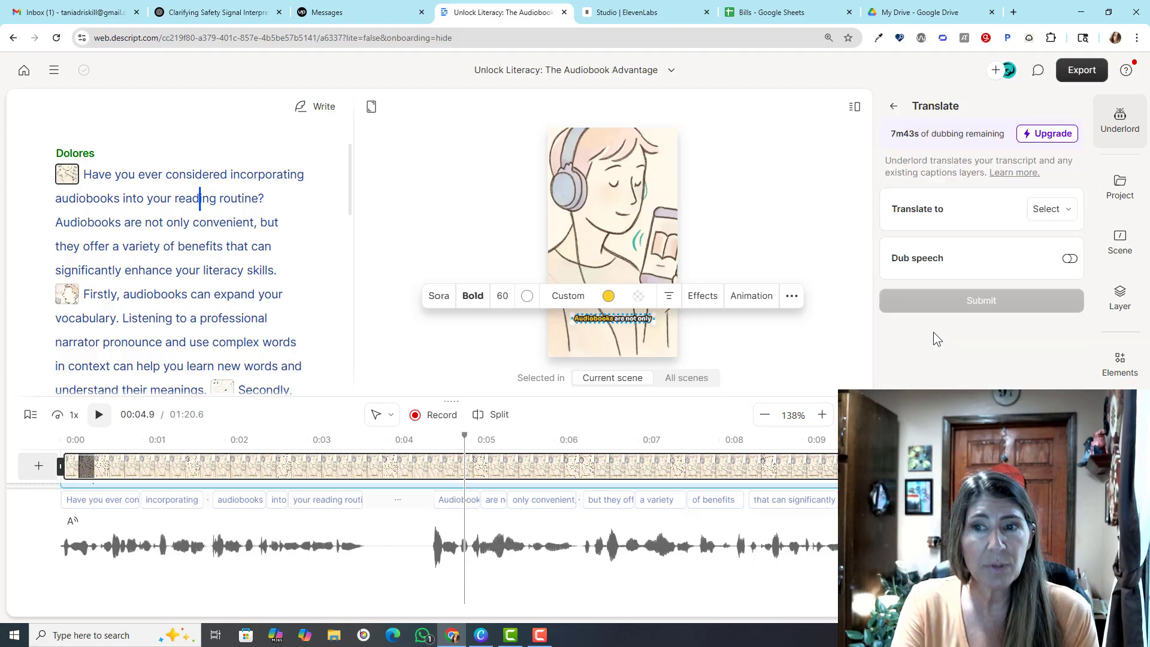
left_click(1052, 210)
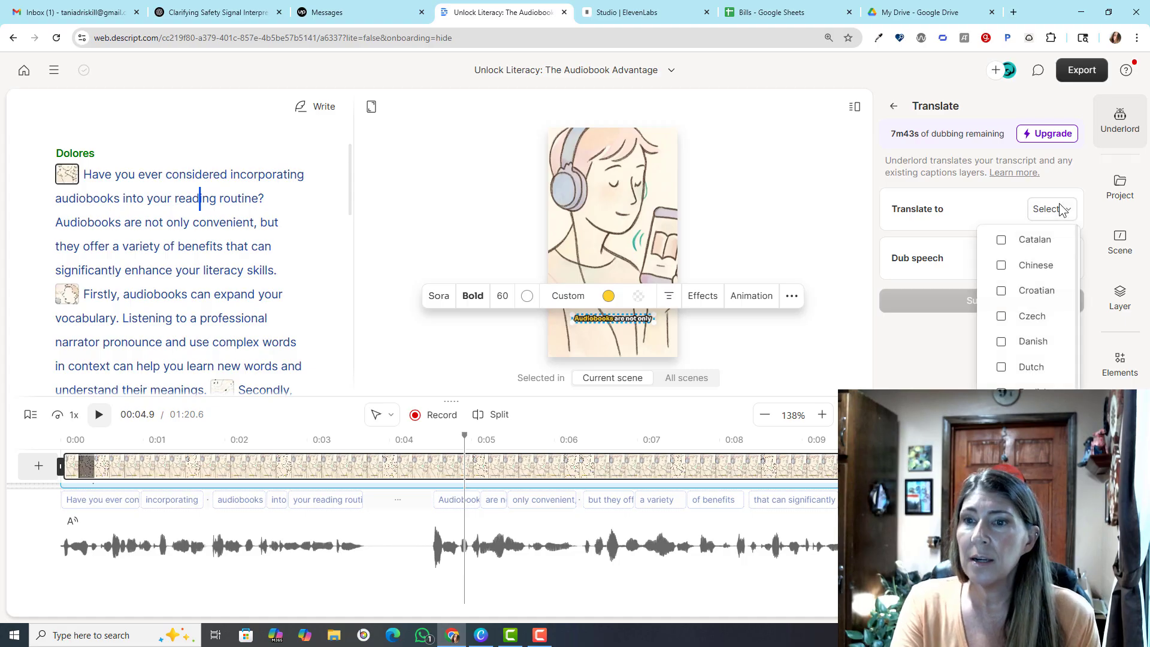
scroll(1042, 357, "down", 5)
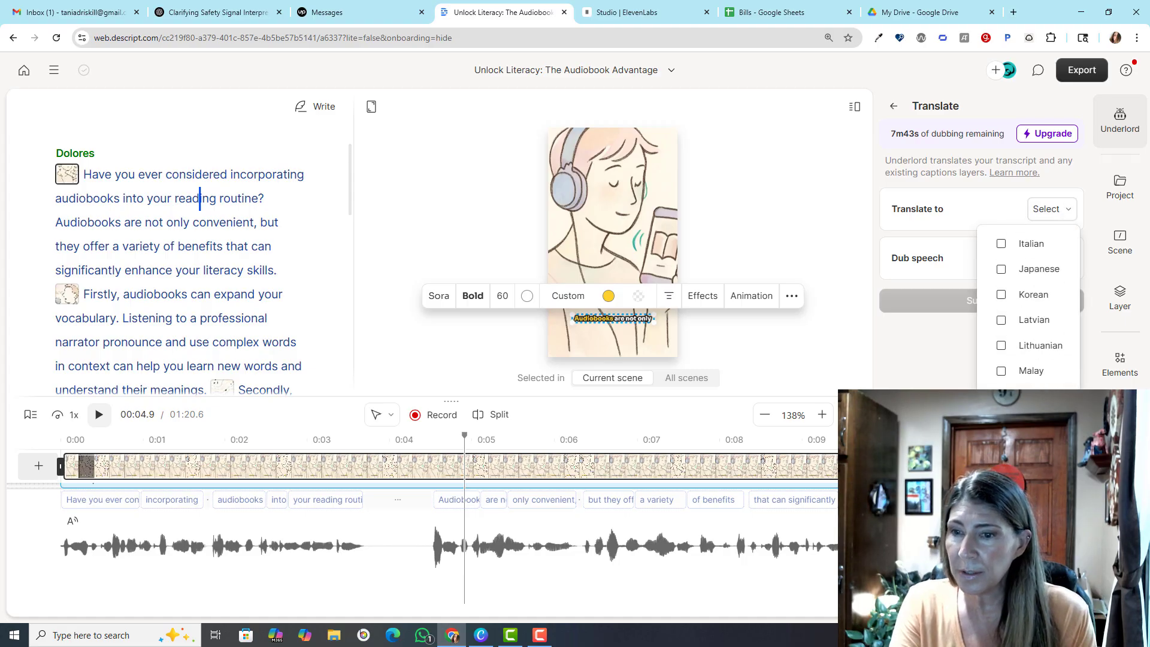
left_click(1031, 549)
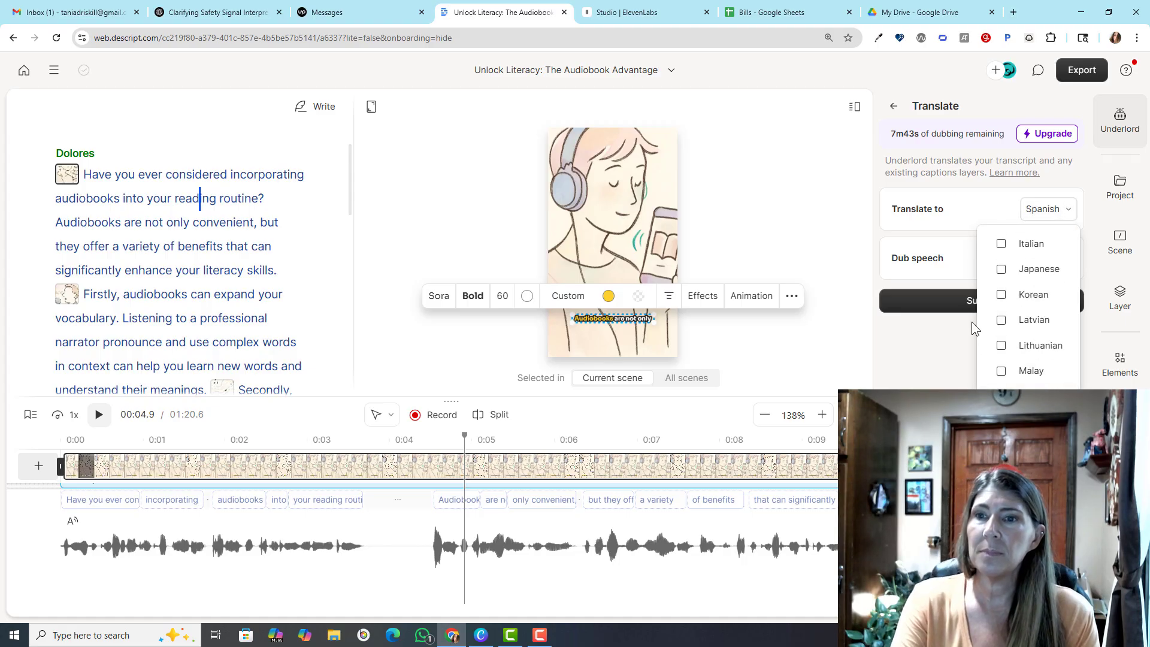
left_click(957, 258)
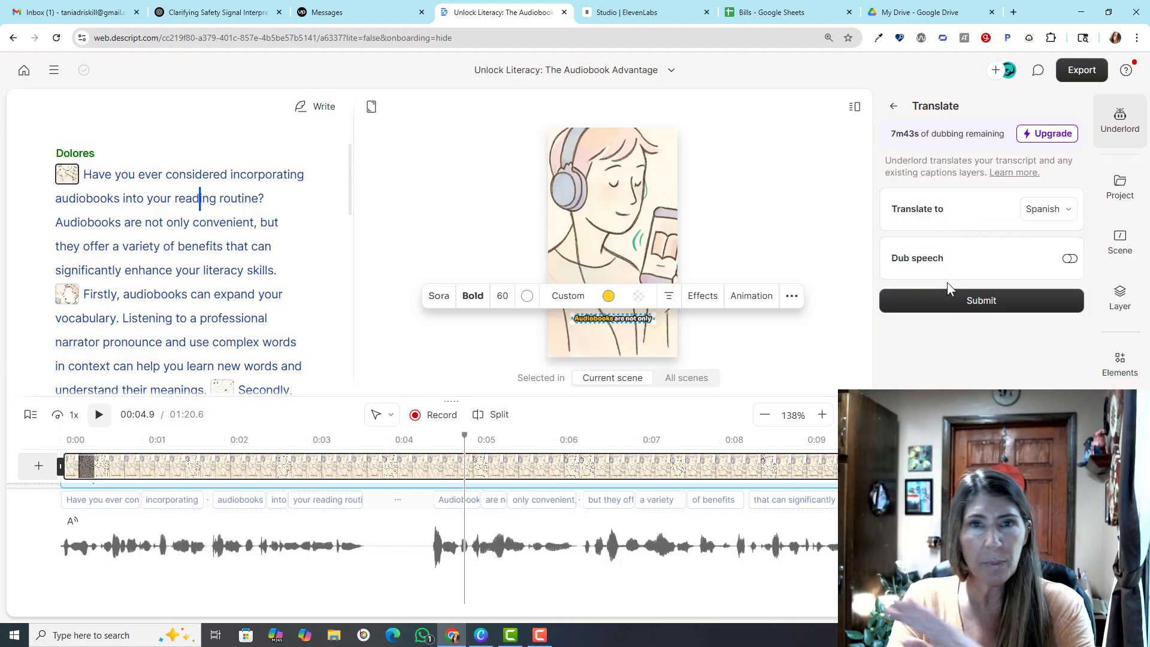
left_click(961, 302)
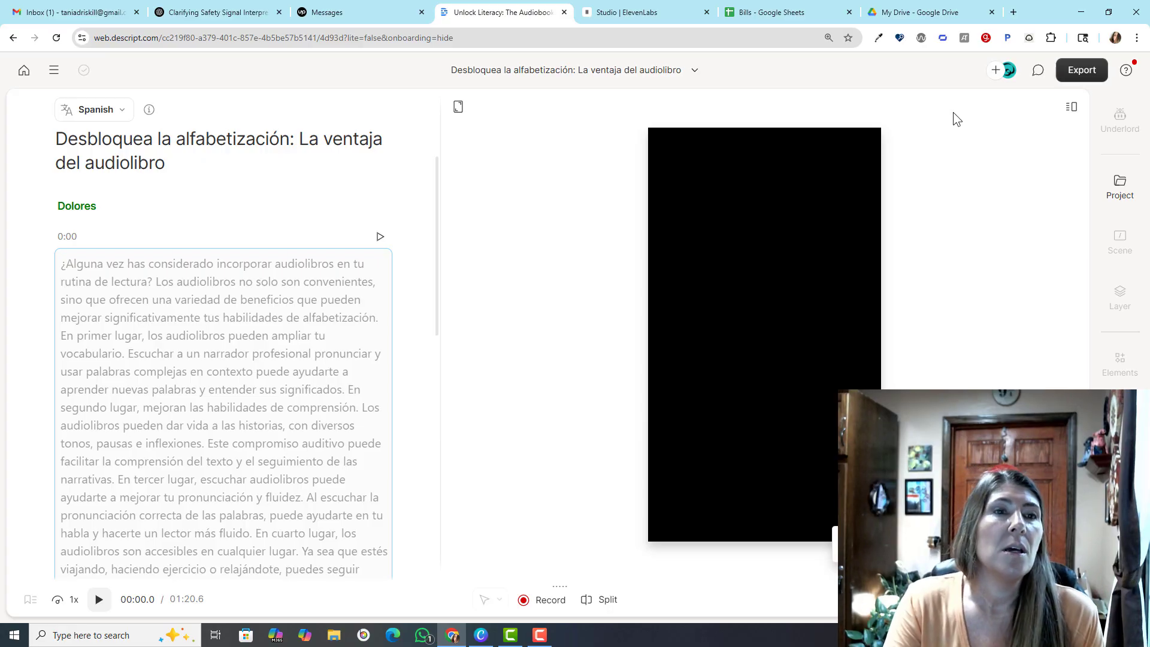
Compare the original and Spanish versions of the project and play the Spanish preview
left_click(117, 111)
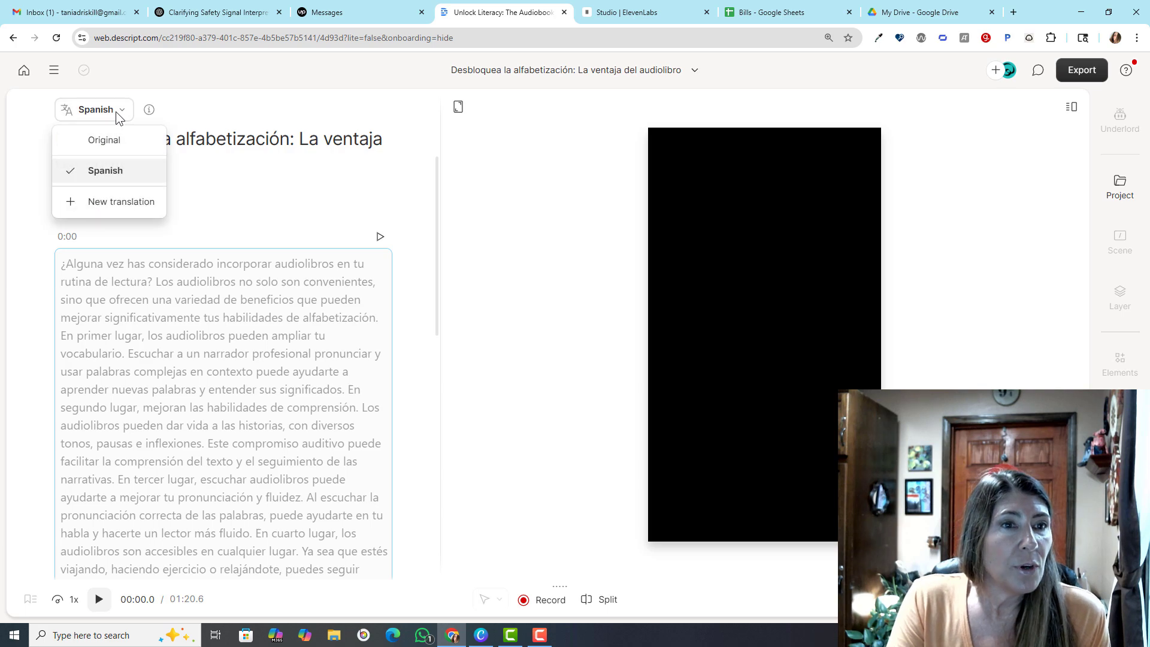
left_click(103, 141)
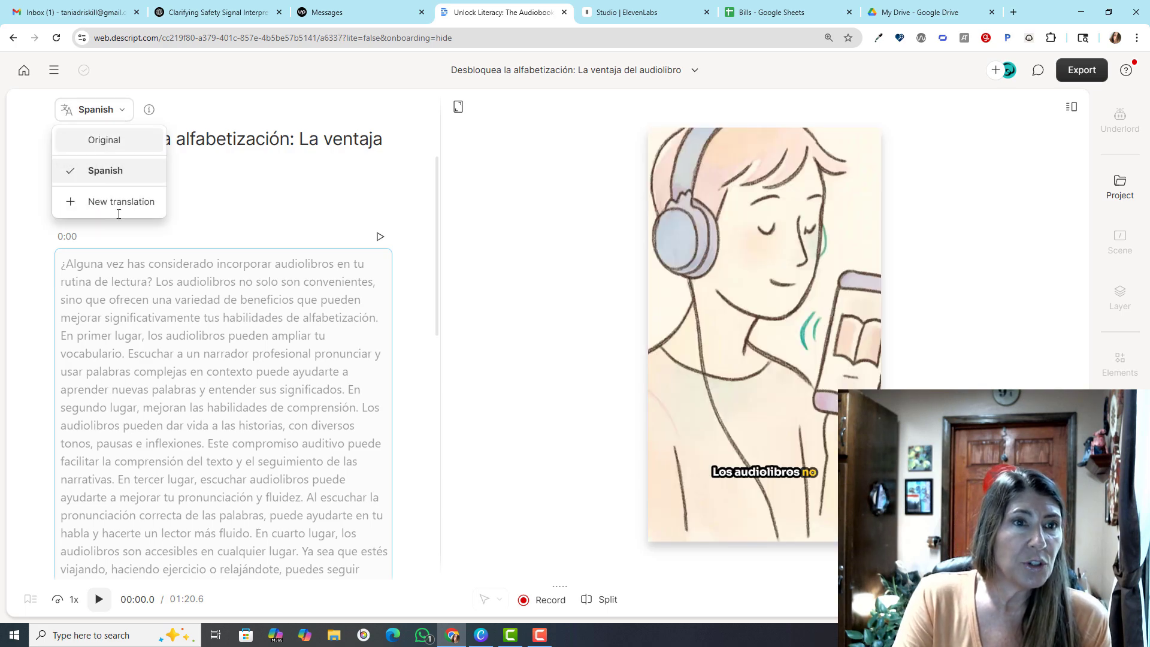
left_click(102, 109)
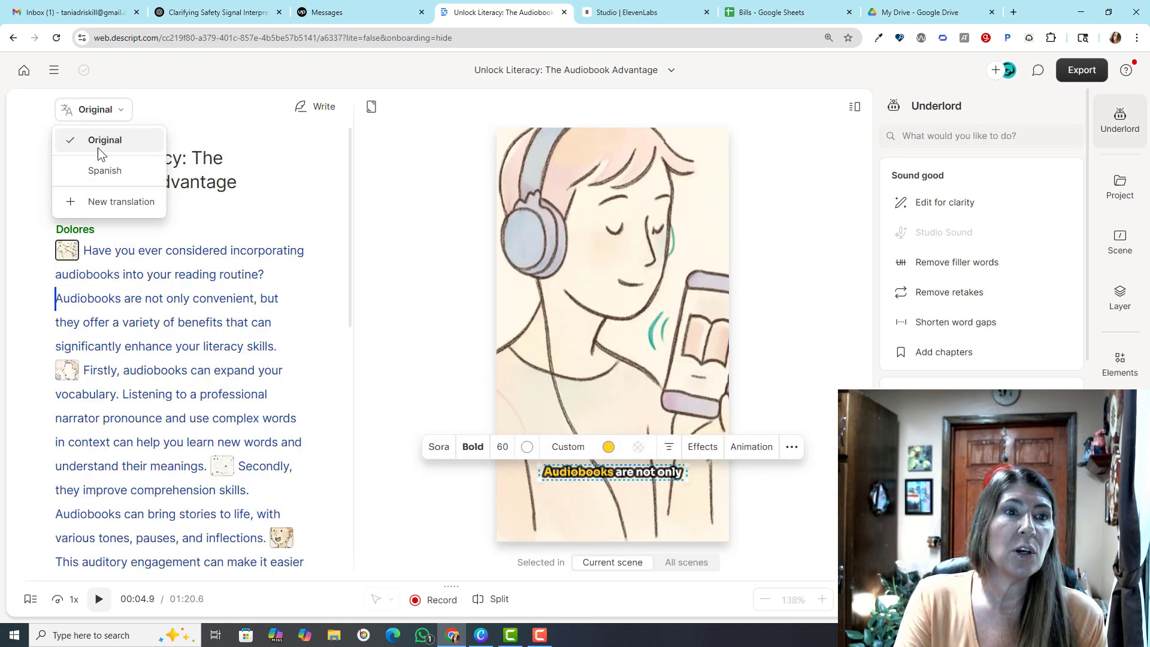
left_click(101, 172)
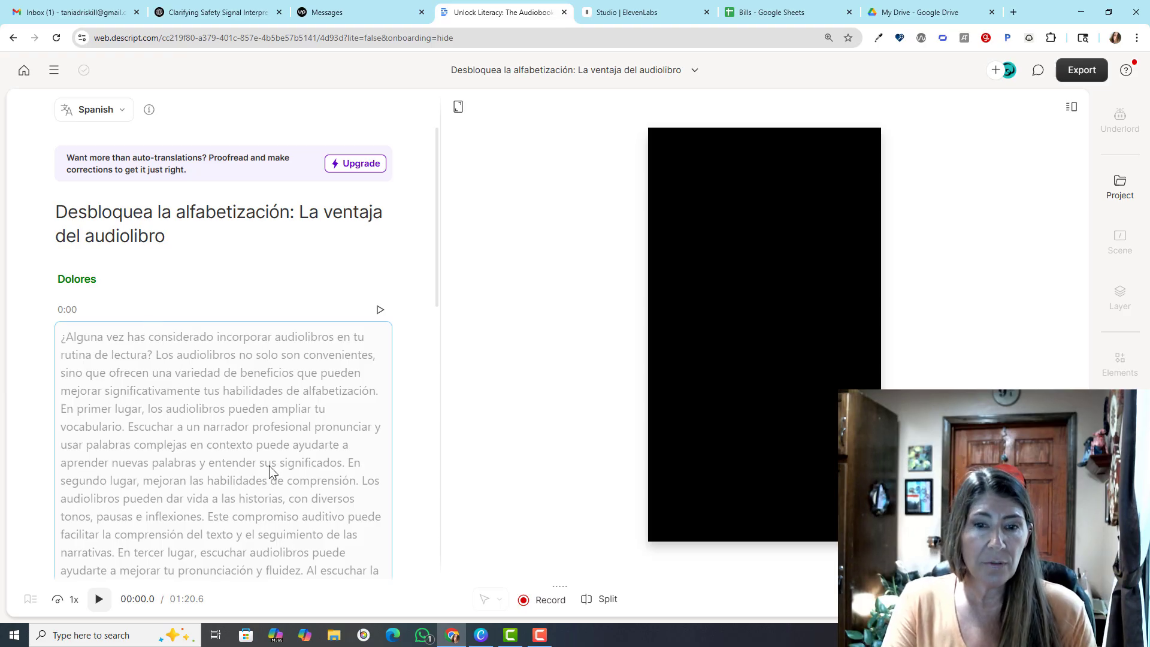
left_click(101, 601)
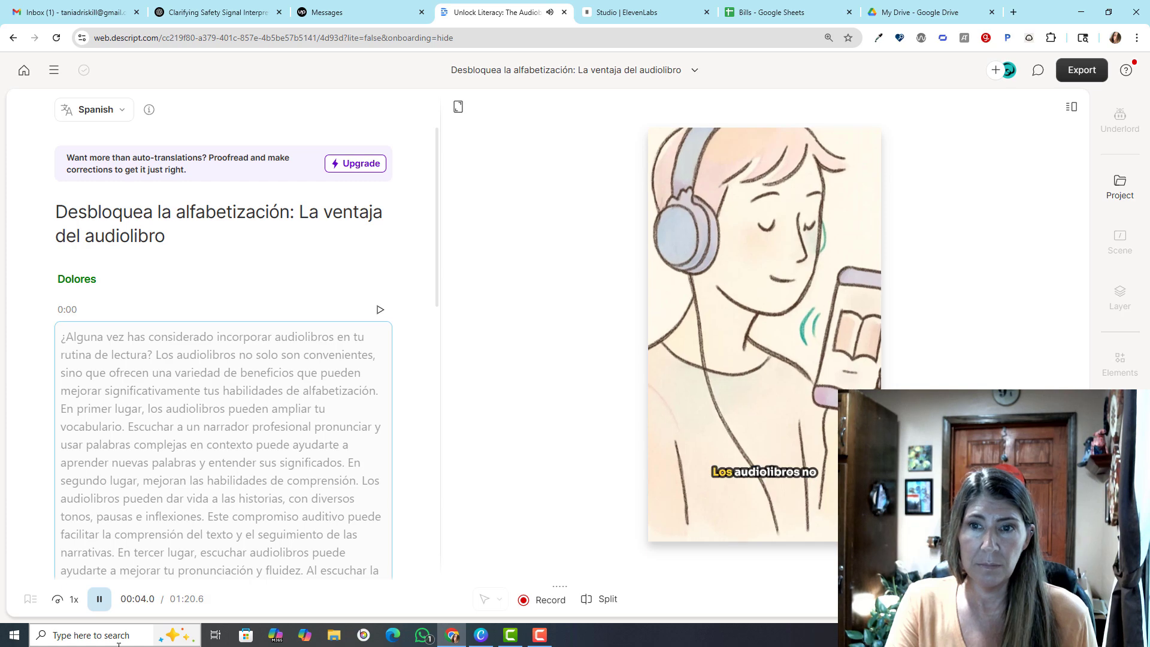
left_click(99, 599)
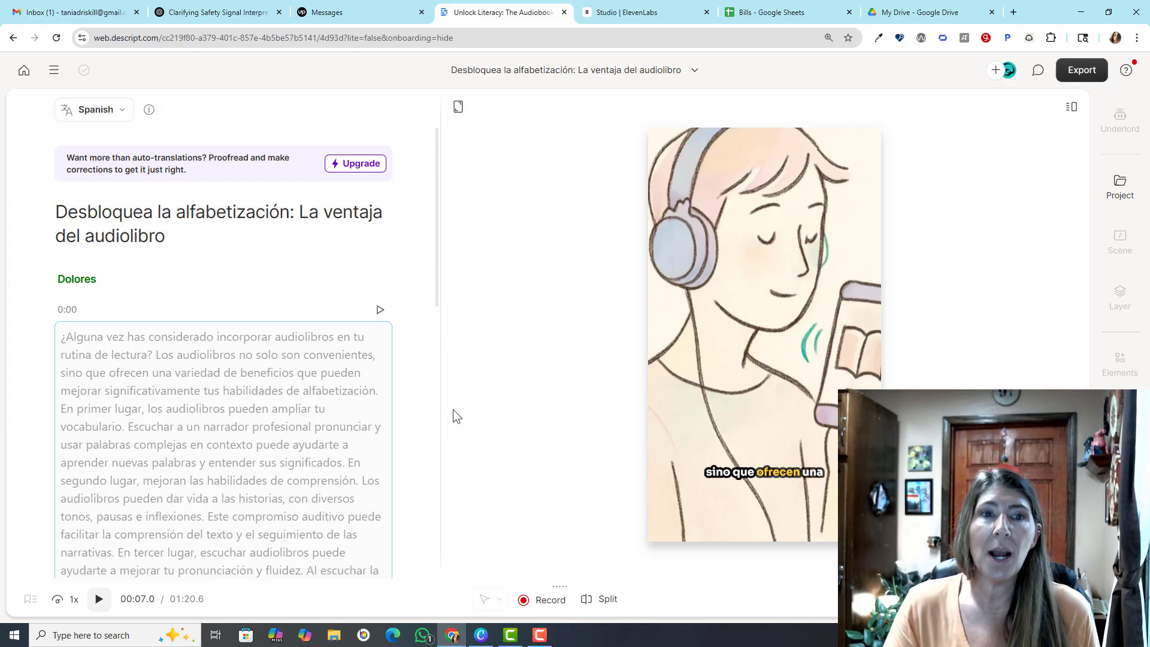
Create a new Hindi translation of the project with Dub speech turned on
left_click(94, 109)
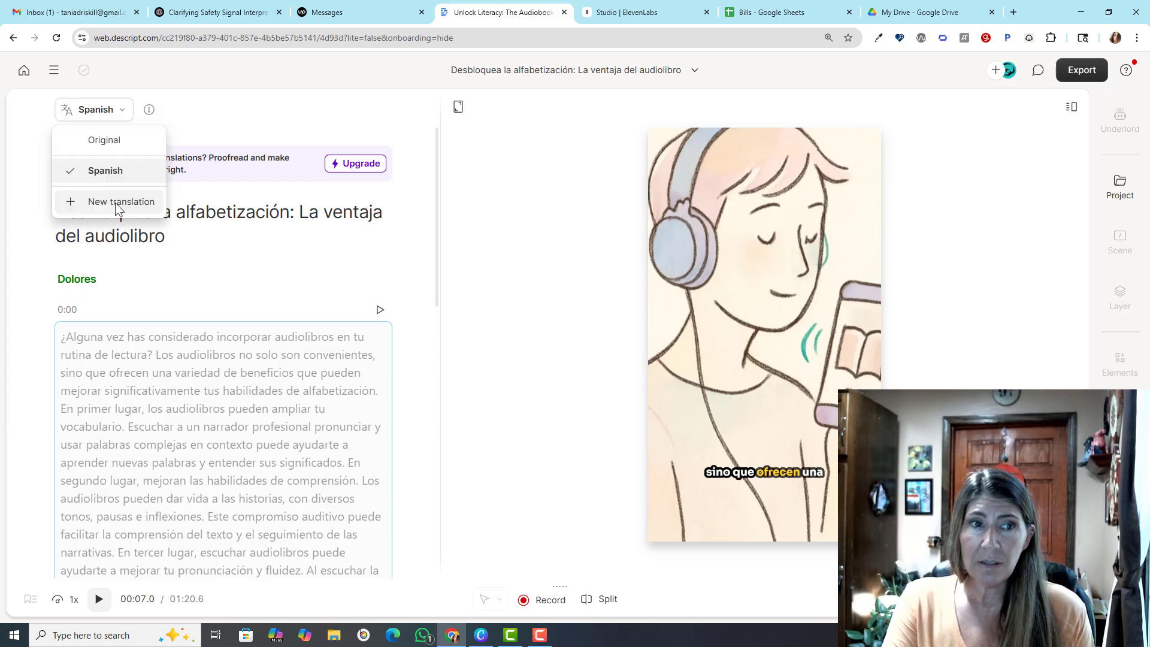
left_click(115, 202)
left_click(1048, 209)
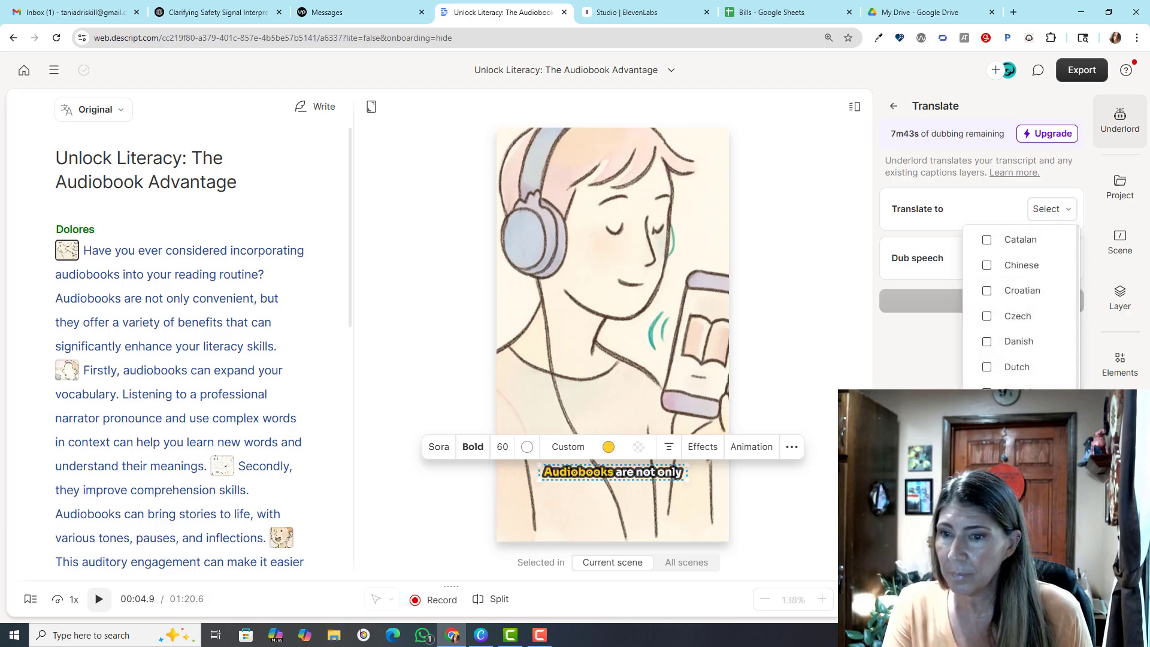
left_click(1013, 519)
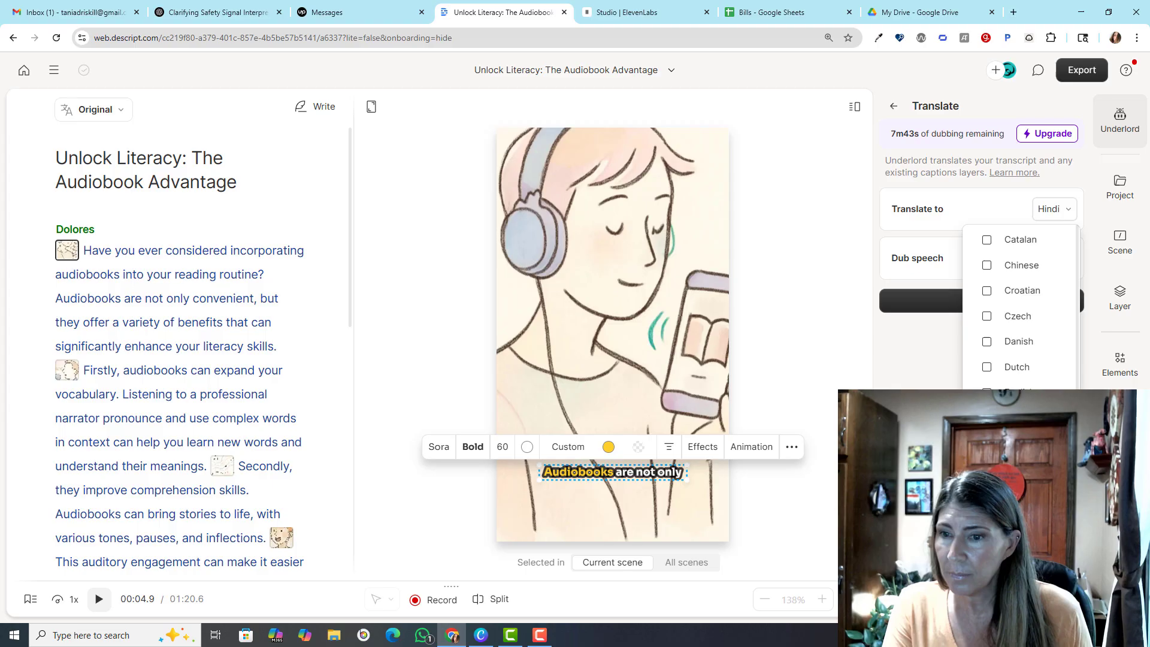
left_click(910, 351)
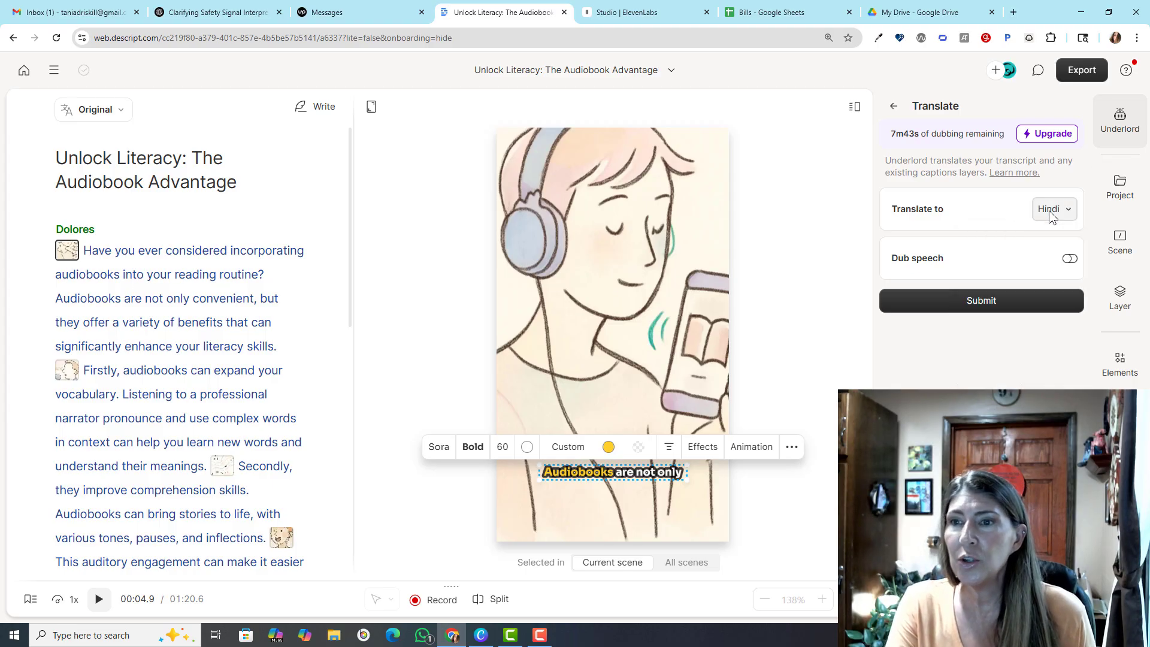
left_click(1069, 259)
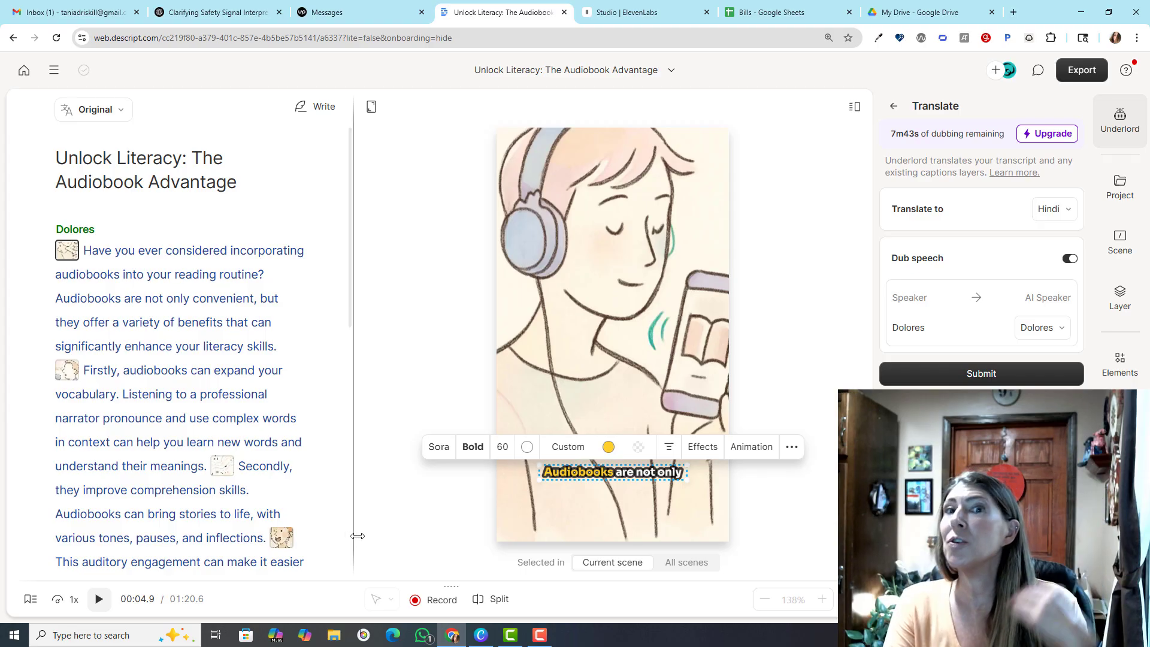
left_click(985, 373)
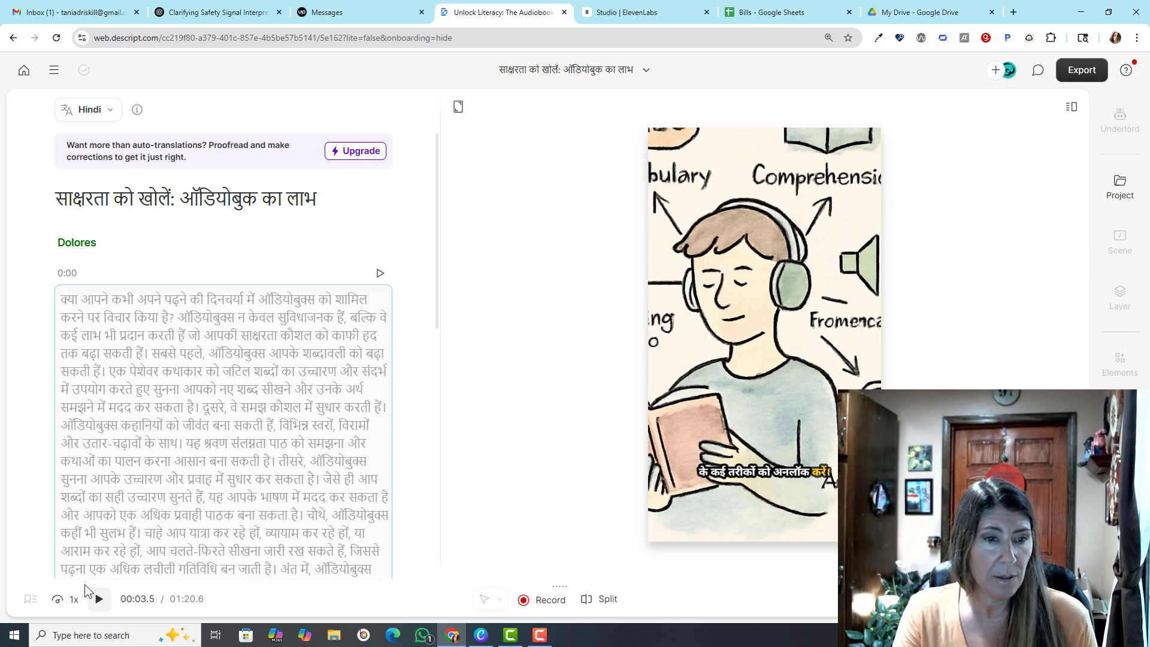
Play back the Hindi dubbed version to check the voice and captions
left_click(99, 600)
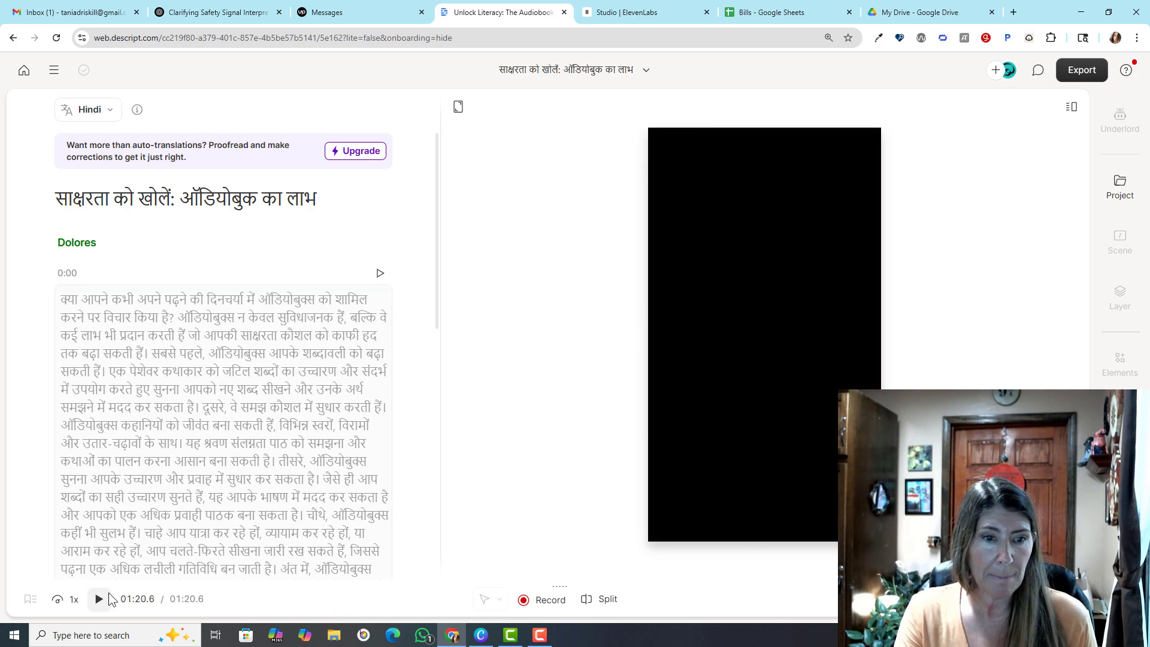
left_click(102, 600)
left_click(100, 599)
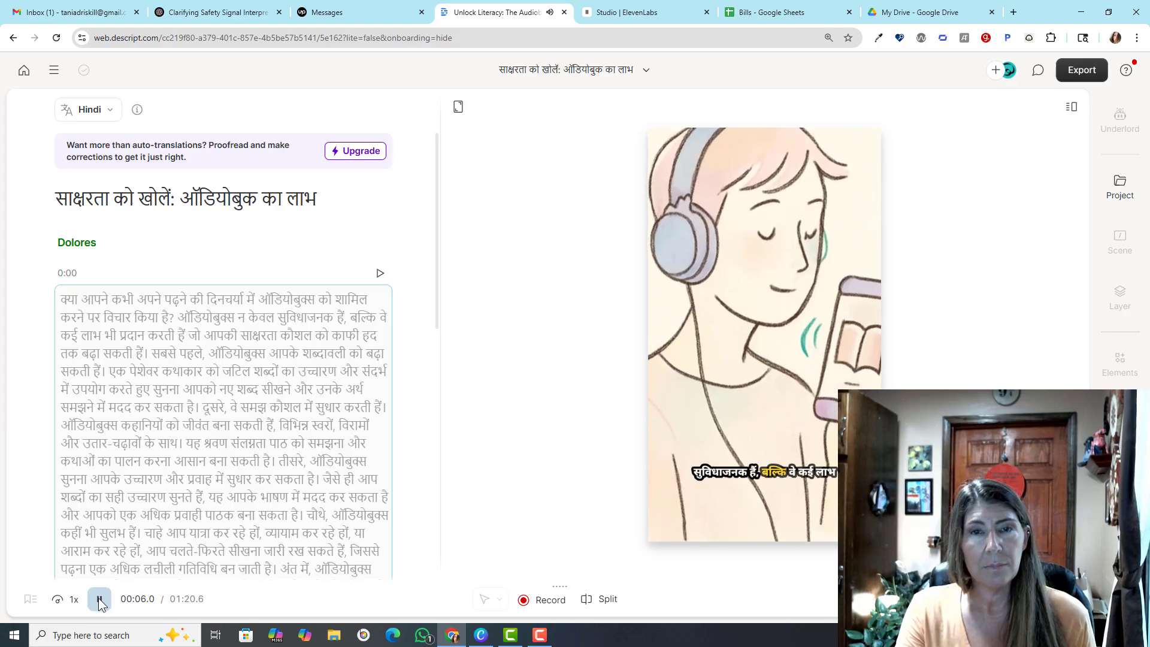
left_click(100, 600)
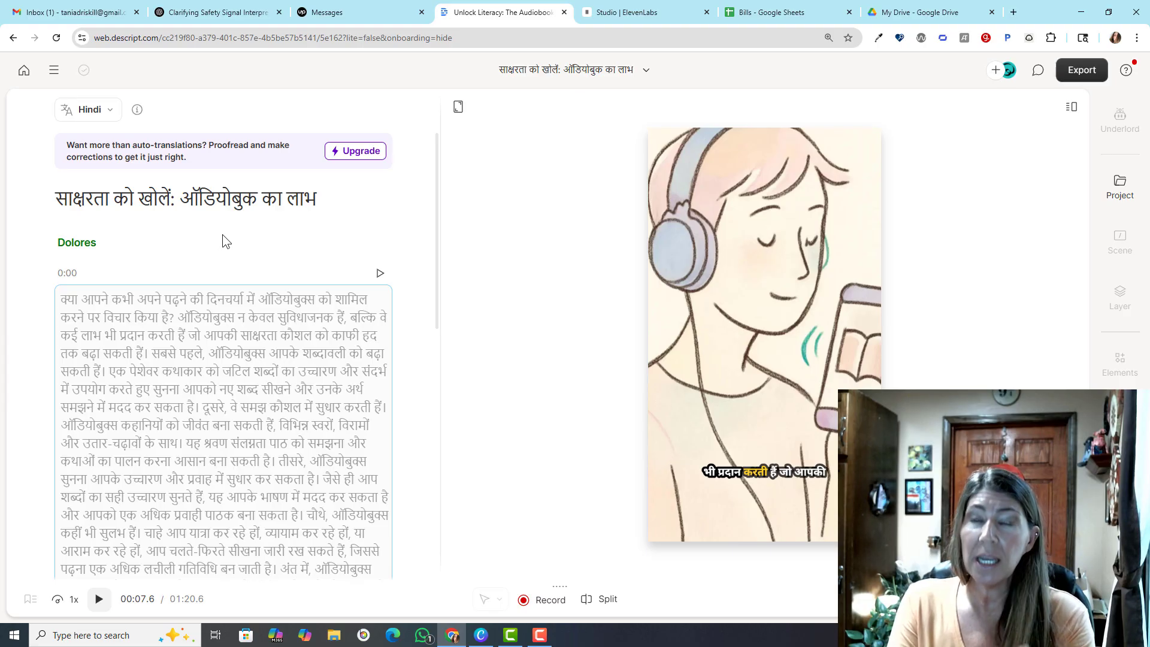
Start a new Translate & dub video project by uploading Bram Stoker.mp4 from the Downloads Branding folder
left_click(24, 70)
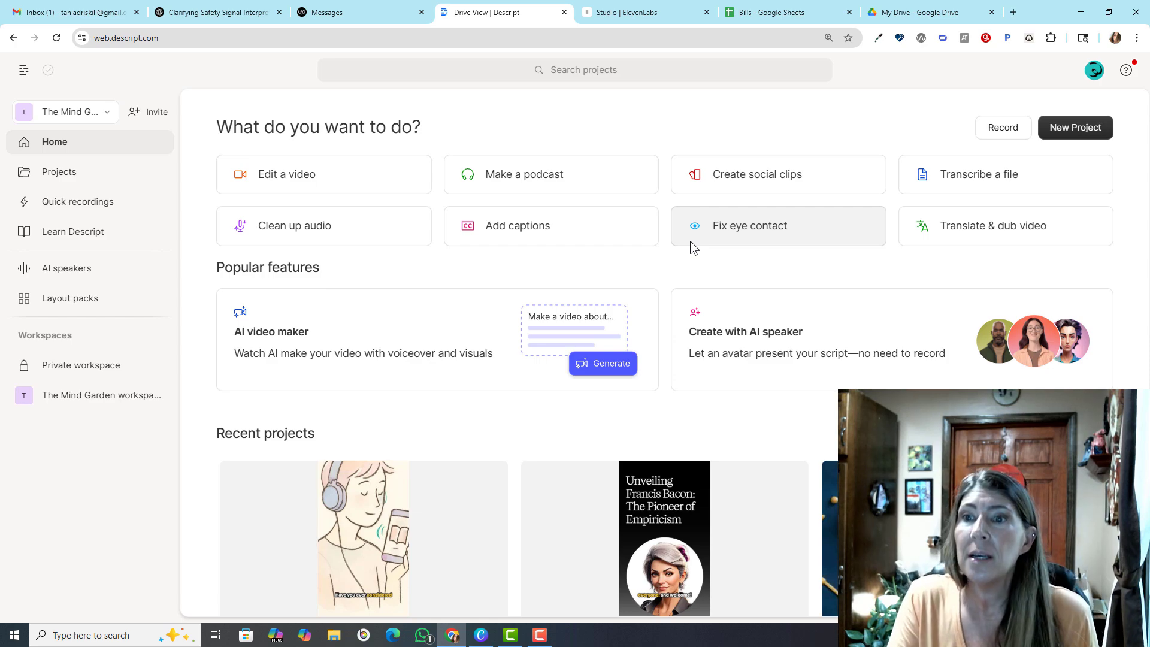
left_click(988, 227)
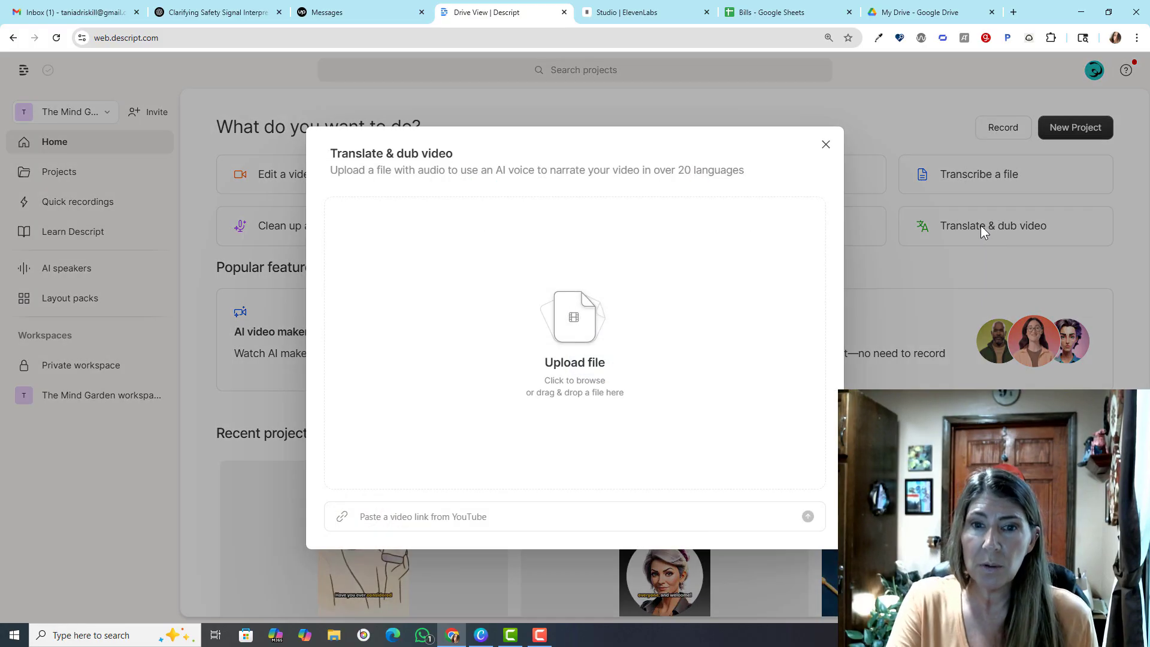
left_click(582, 346)
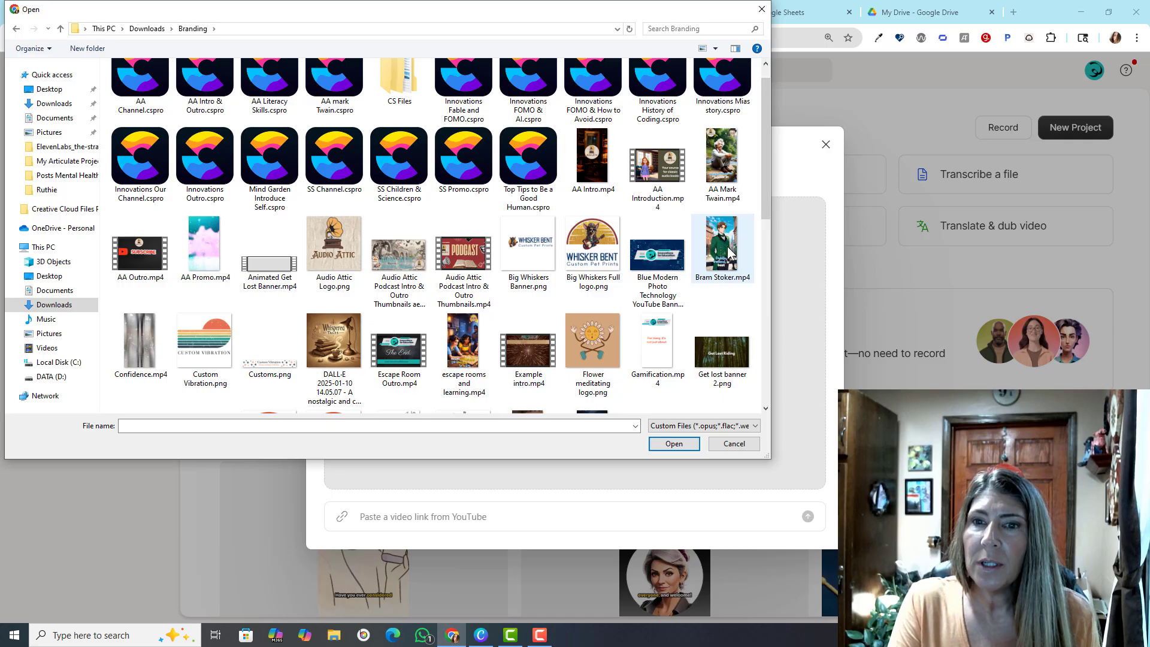
left_click(729, 252)
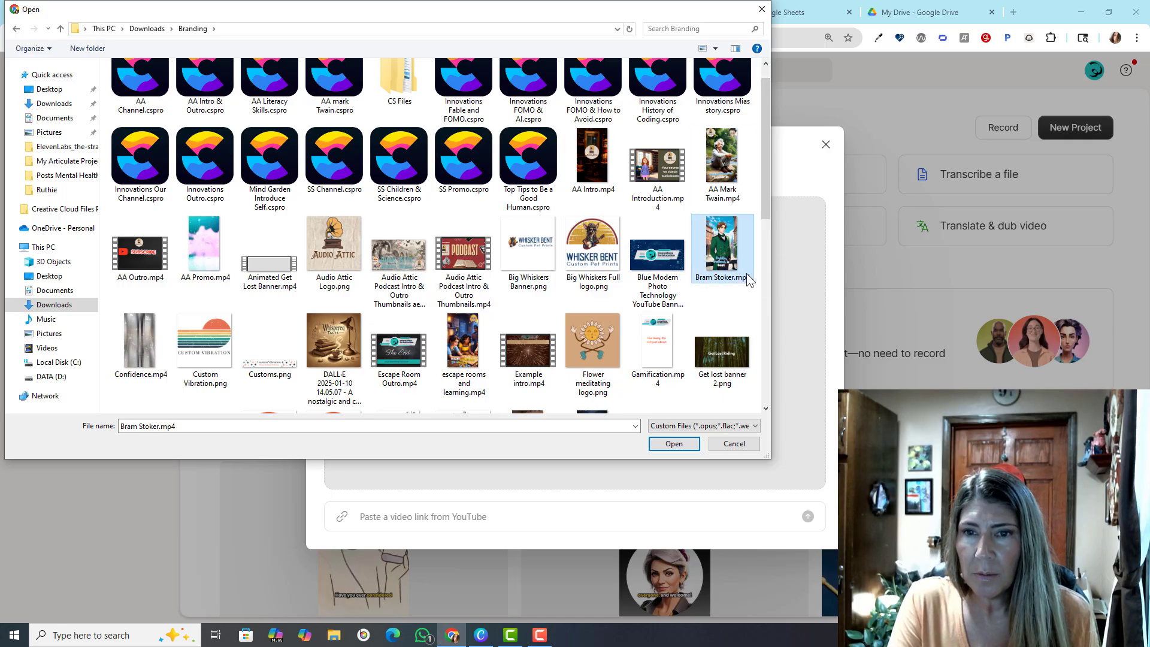
left_click(676, 445)
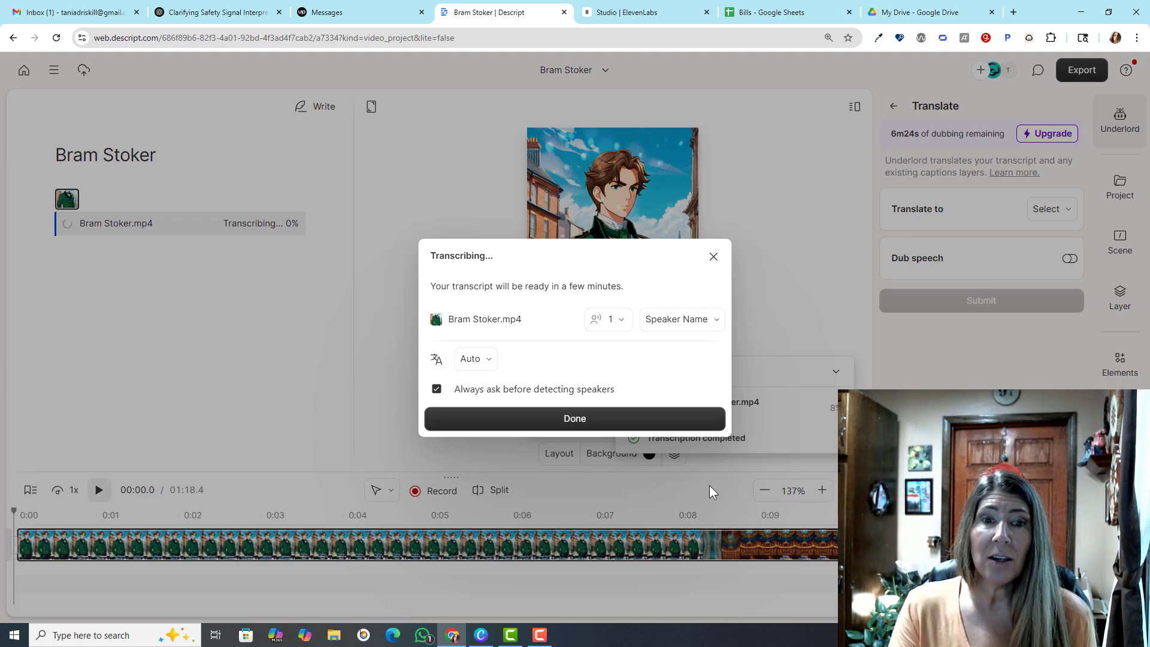
left_click(537, 415)
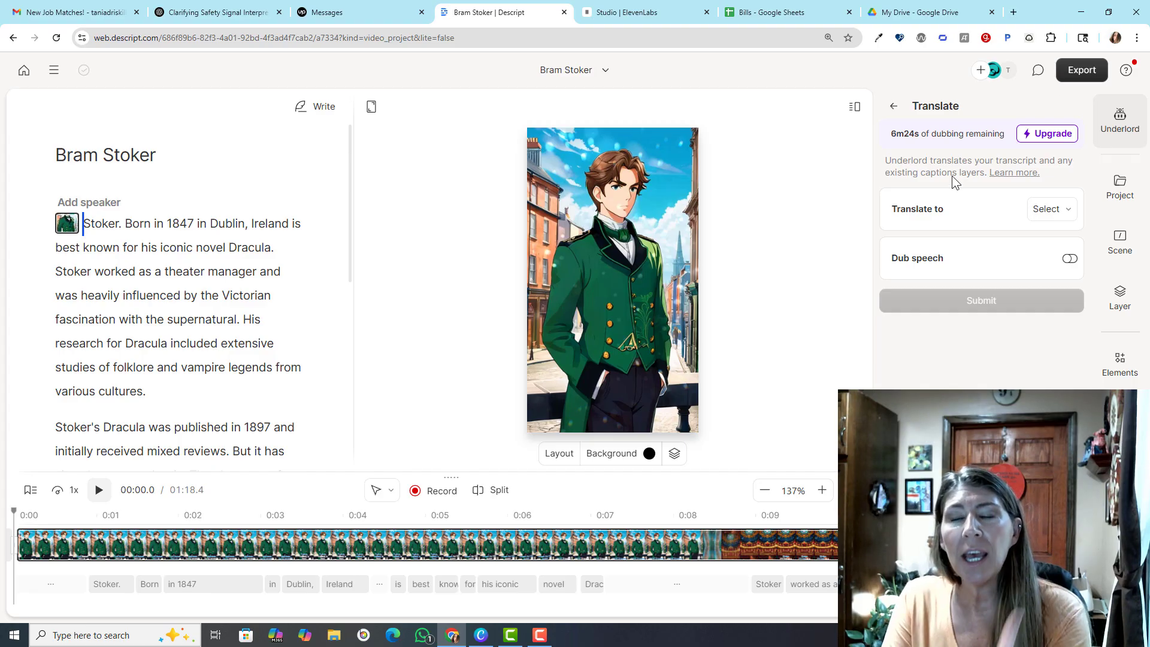
Set the Bram Stoker project's translation language to Spanish
left_click(1053, 210)
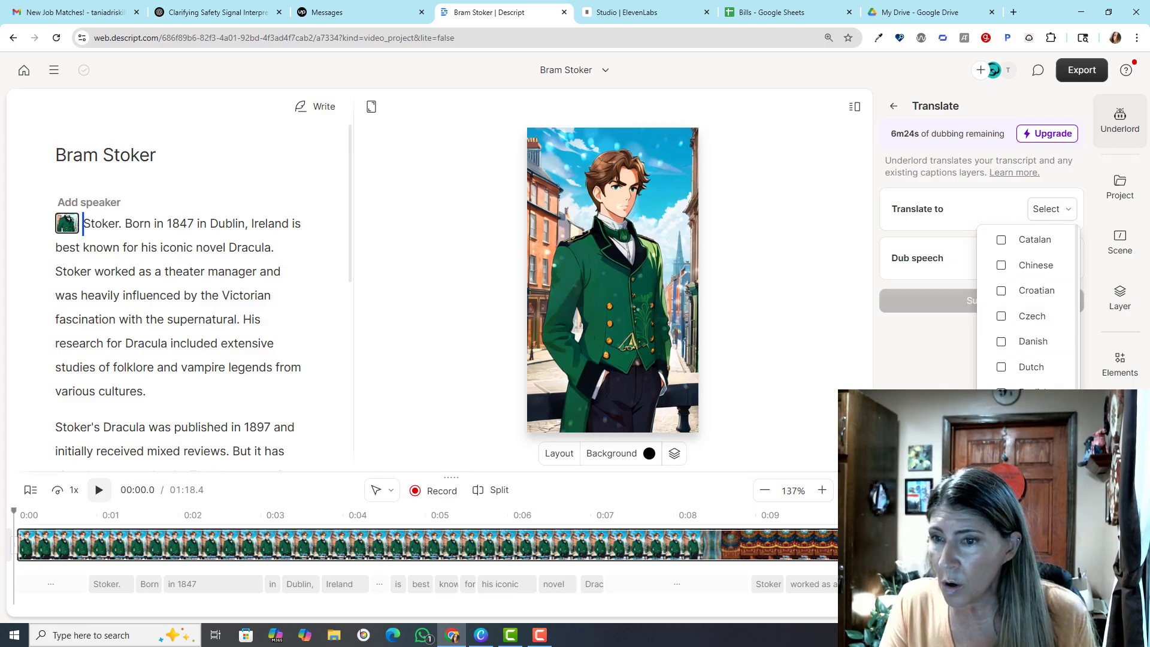
scroll(1027, 306, "down", 4)
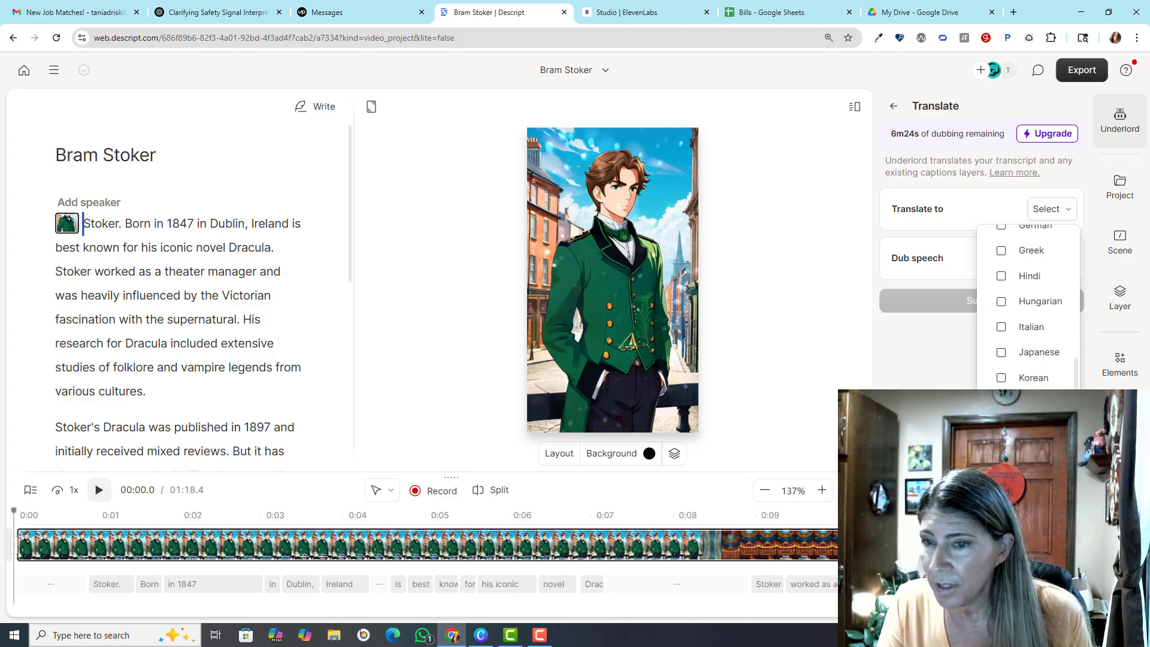
scroll(1027, 305, "down", 2)
left_click(1031, 549)
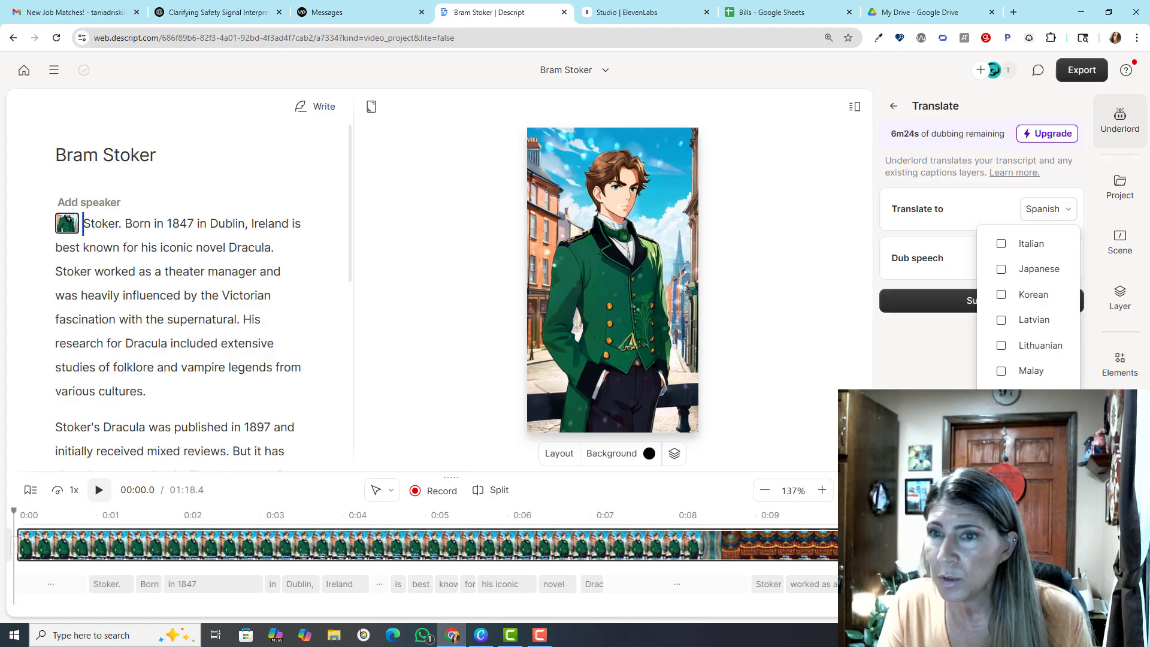
left_click(960, 266)
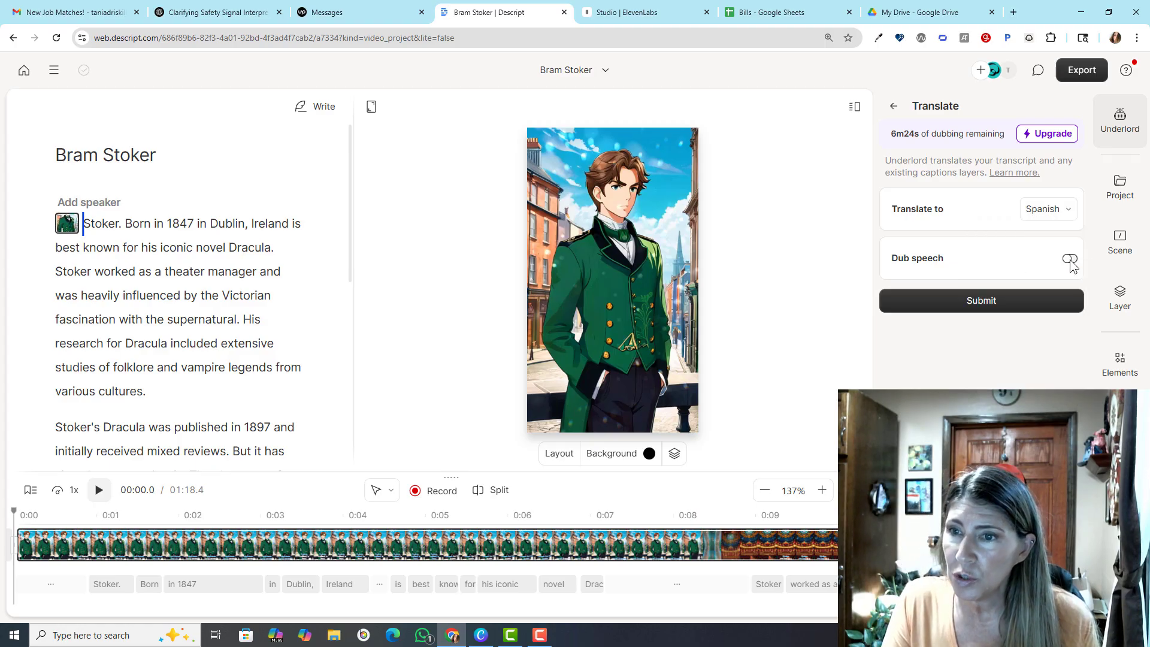
Turn on Dub speech, assign the Bernard AI speaker to the unassigned speaker, and submit the translation
left_click(1070, 262)
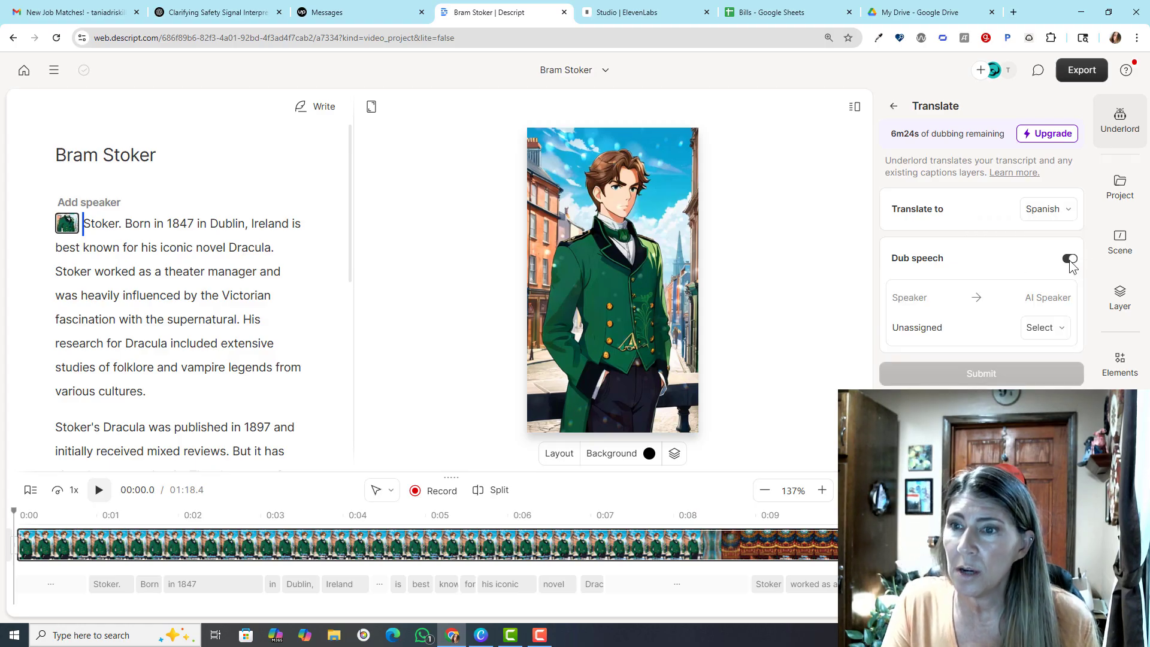
left_click(1048, 334)
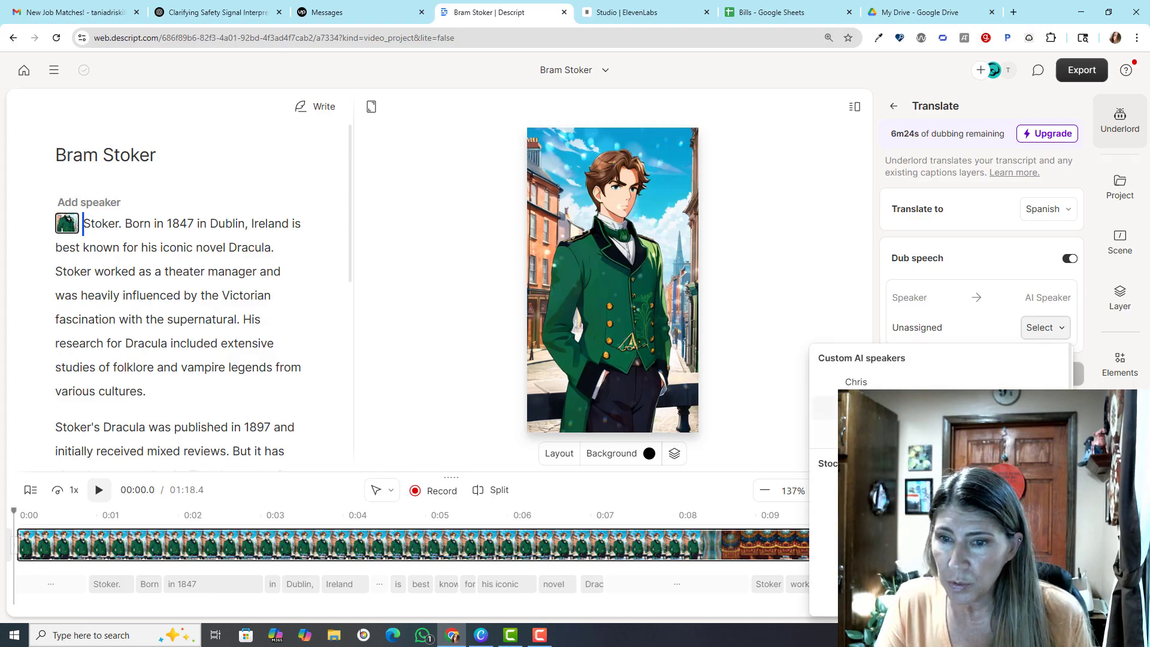
left_click(935, 532)
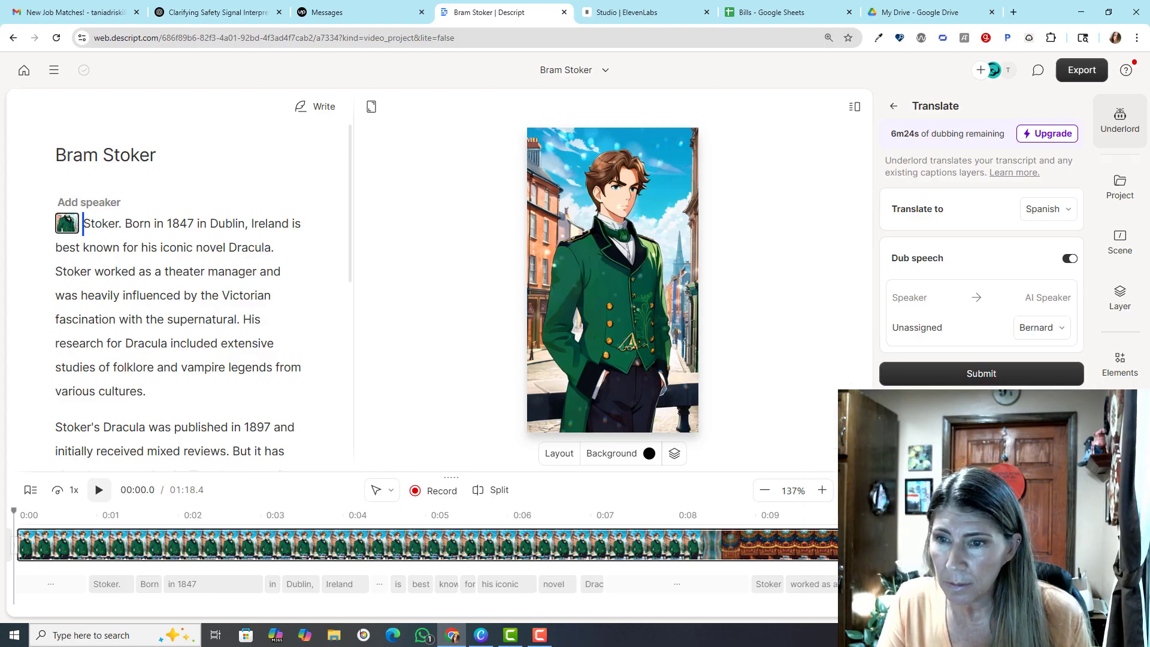
left_click(975, 374)
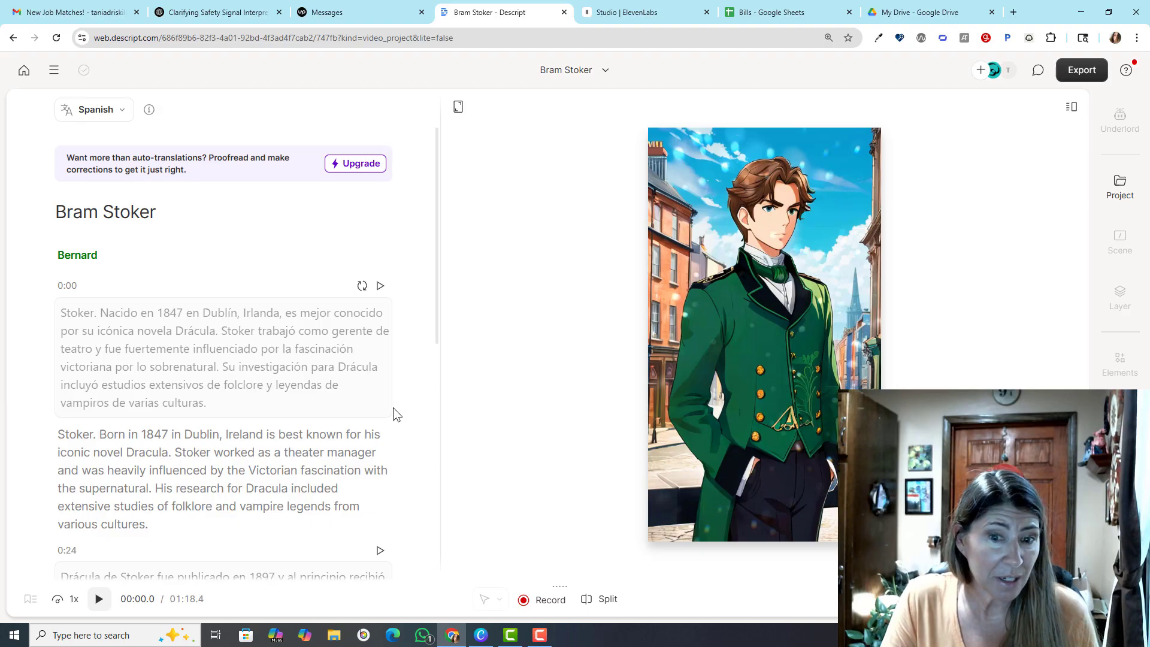
Play the Spanish dubbed Bram Stoker video to check the voice, then pause it
left_click(100, 604)
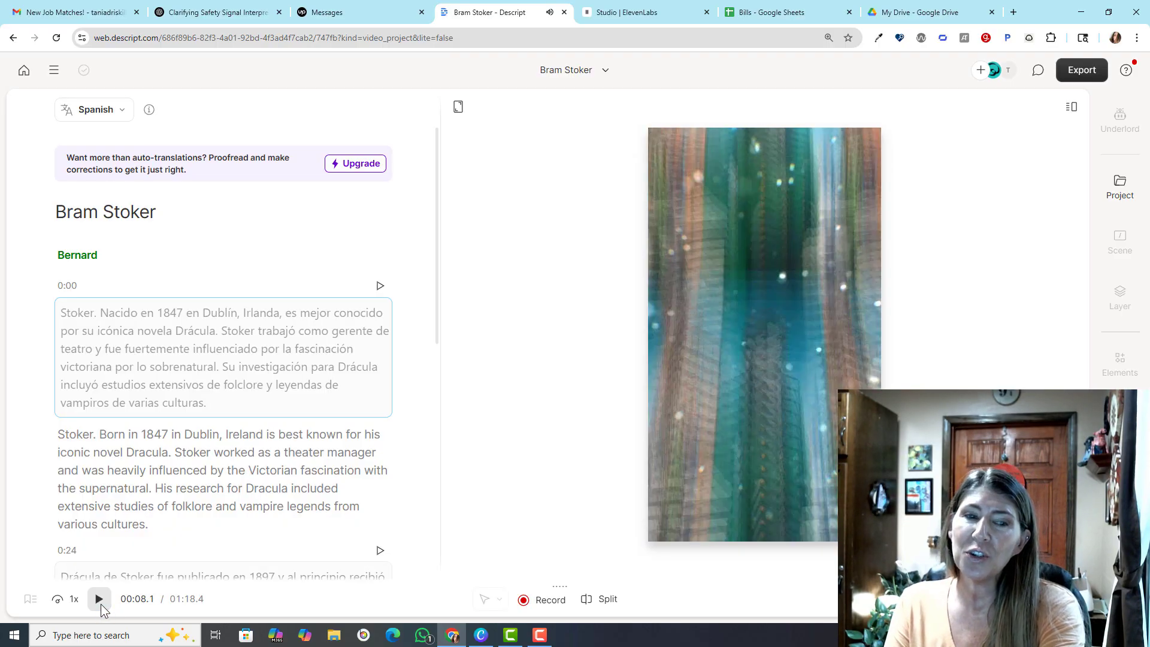
left_click(101, 601)
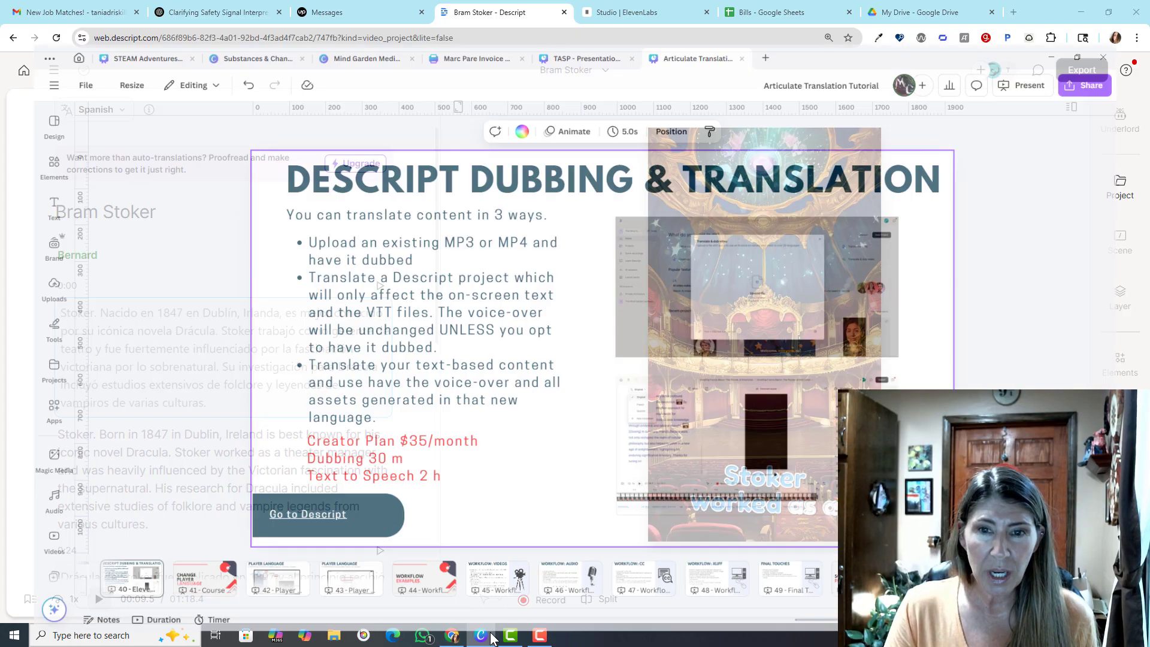
Switch to the Canva Articulate Translation Tutorial presentation and go to its first title slide
left_click(481, 635)
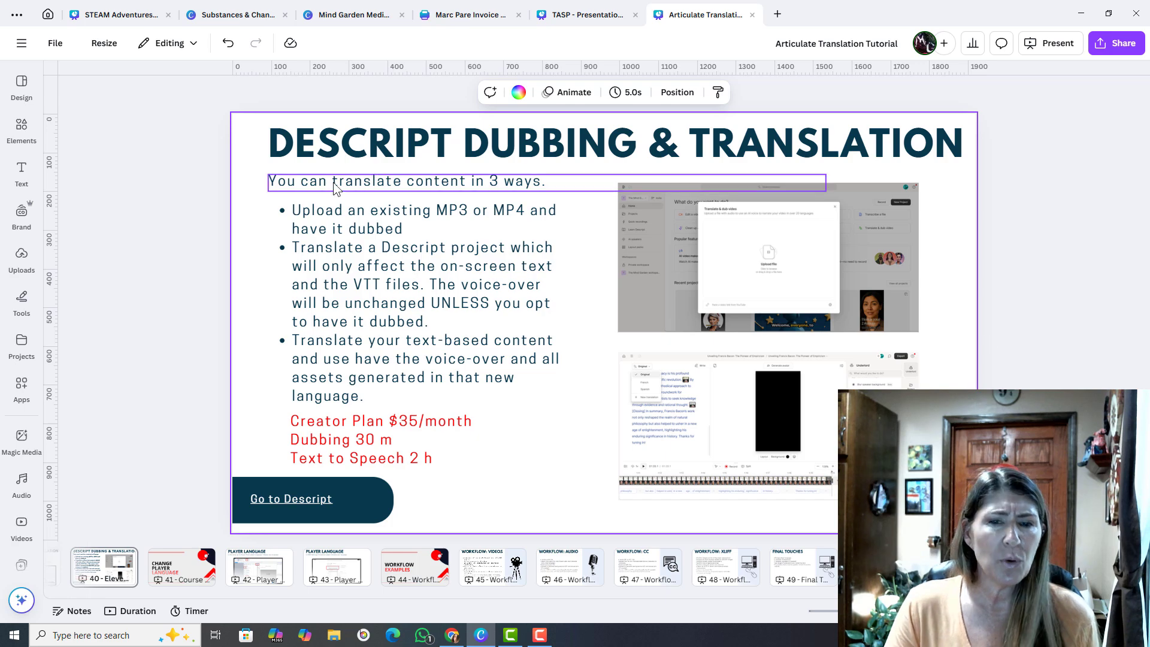
left_click_drag(756, 596, 55, 637)
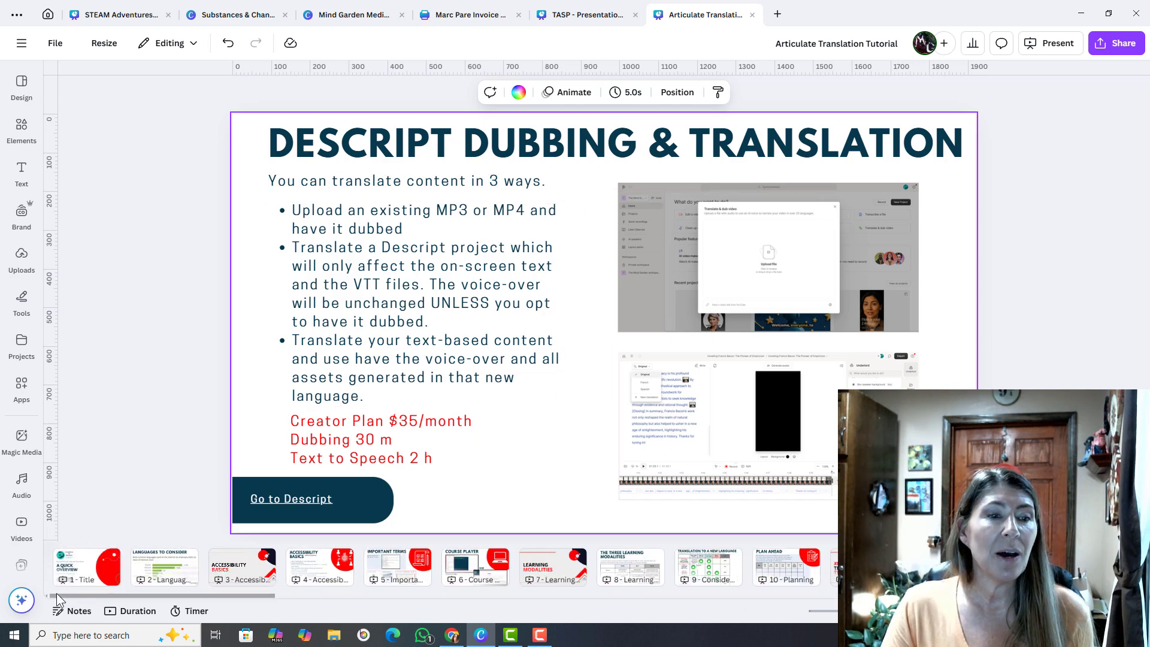
left_click(100, 563)
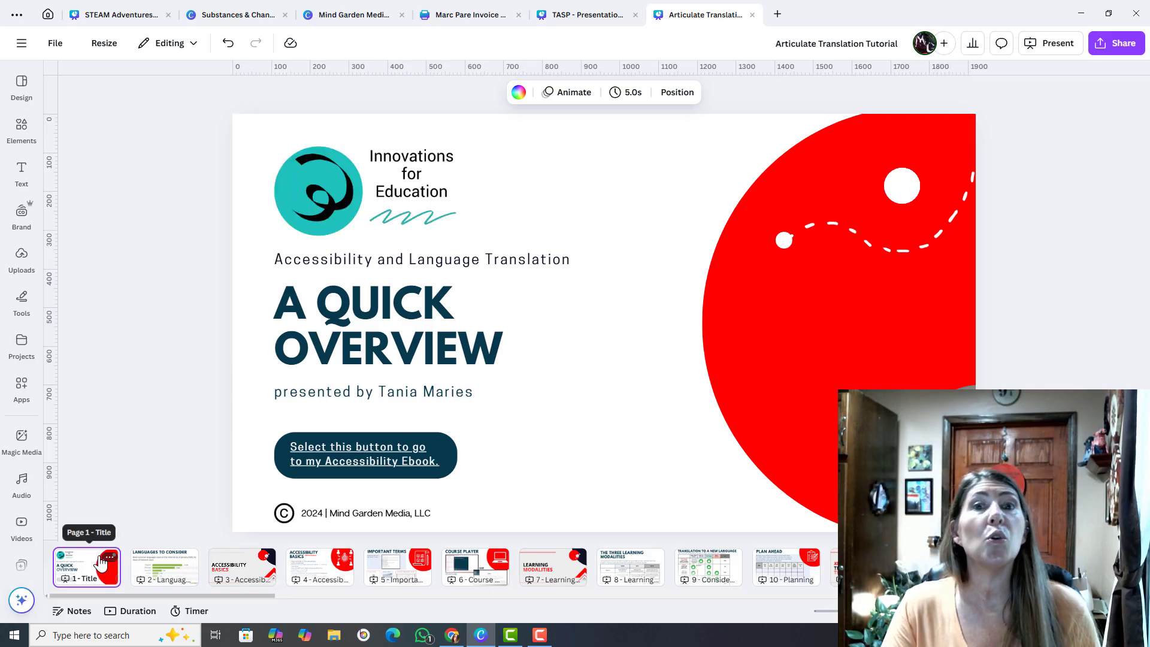